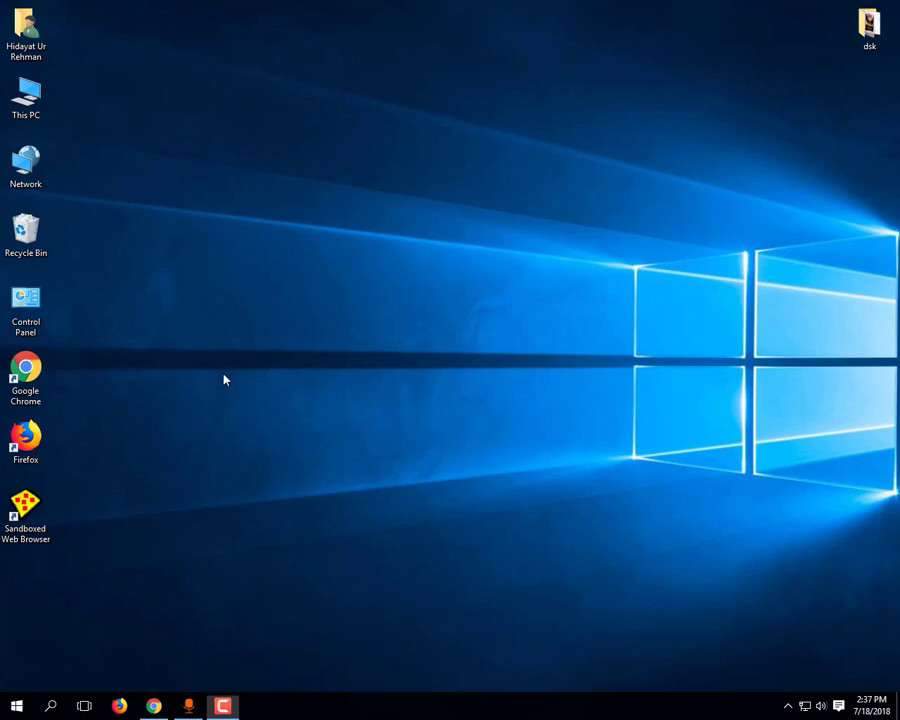
Refresh the Windows desktop repeatedly from its right-click menu.
right_click(223, 375)
left_click(286, 426)
right_click(212, 242)
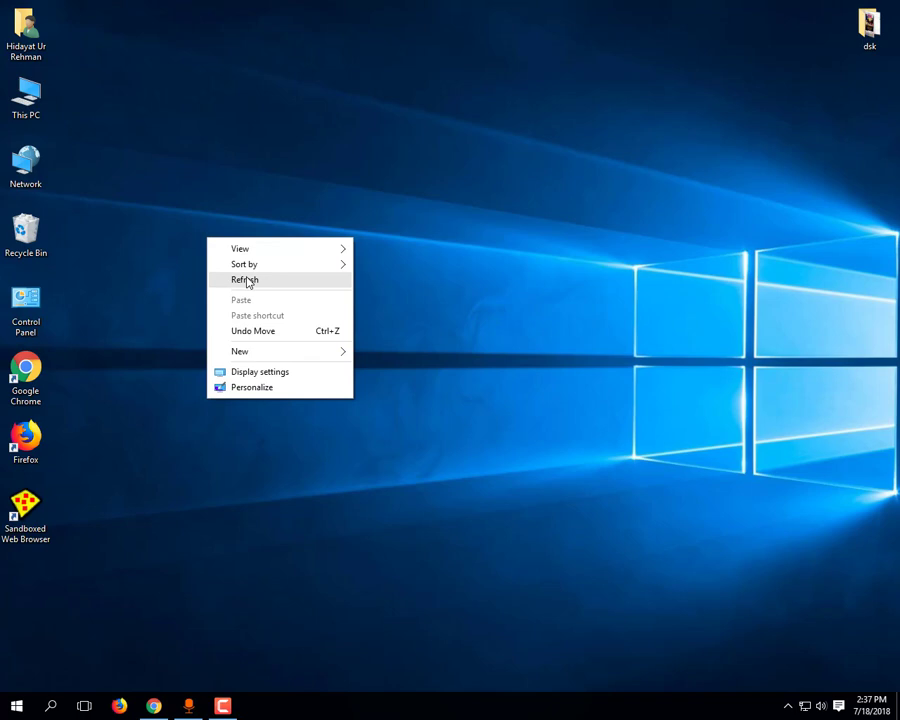
left_click(247, 282)
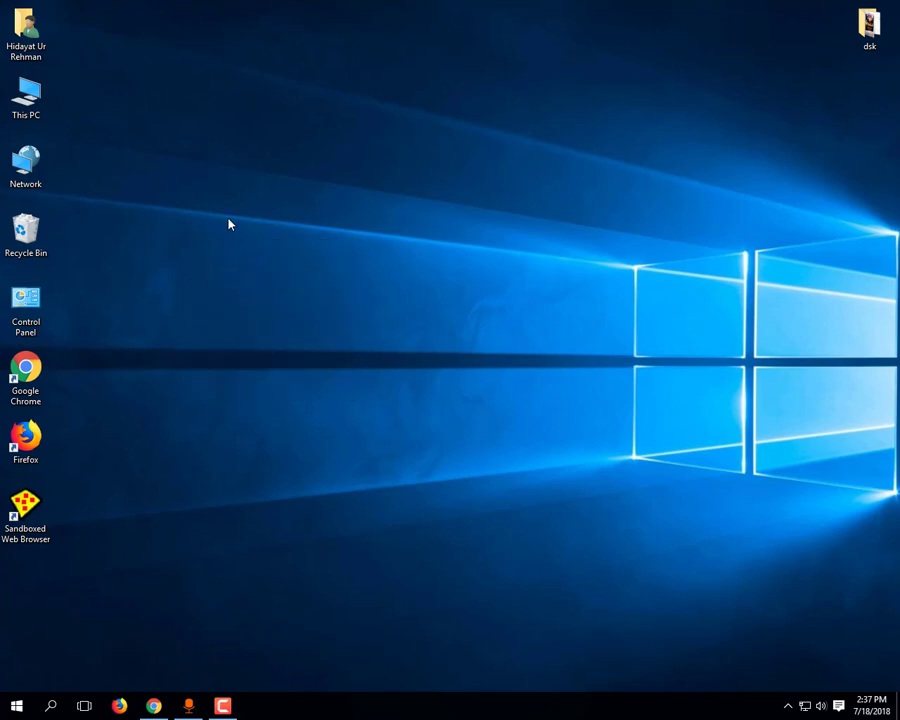
right_click(166, 167)
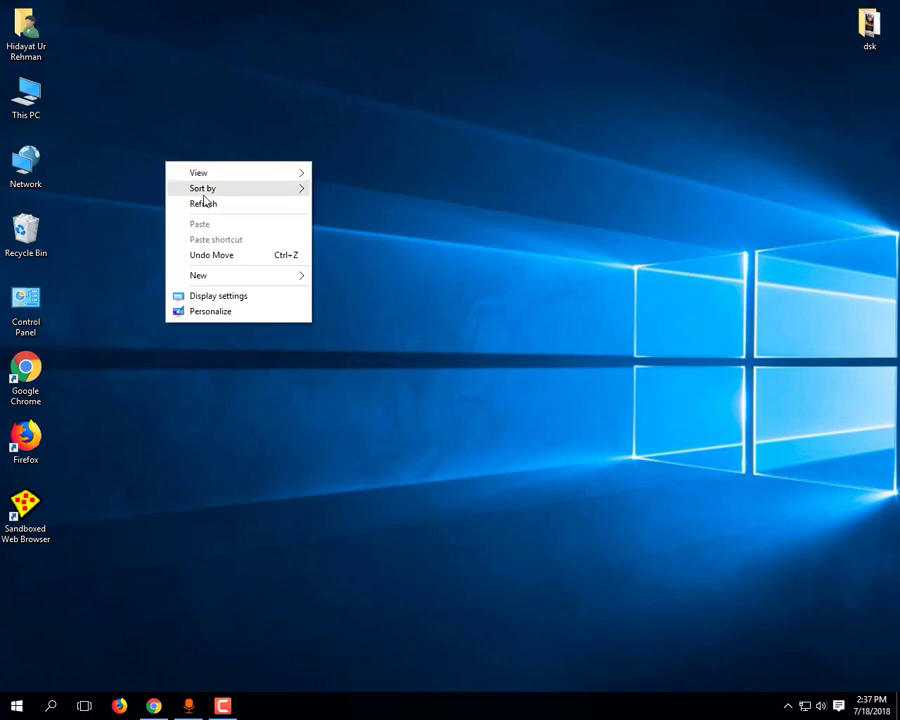
left_click(207, 203)
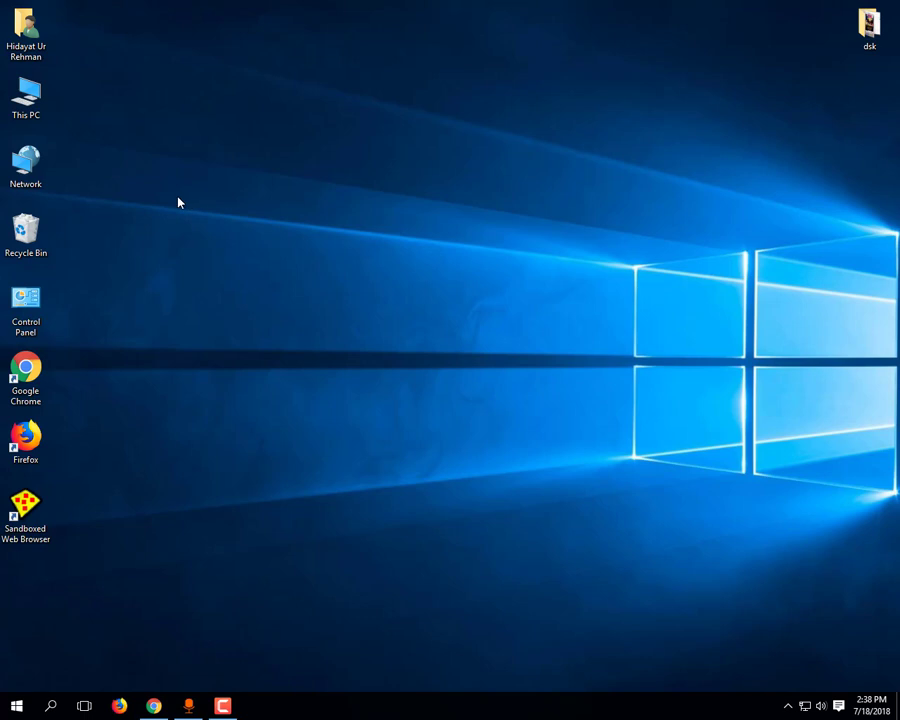
right_click(179, 201)
left_click(236, 239)
right_click(204, 218)
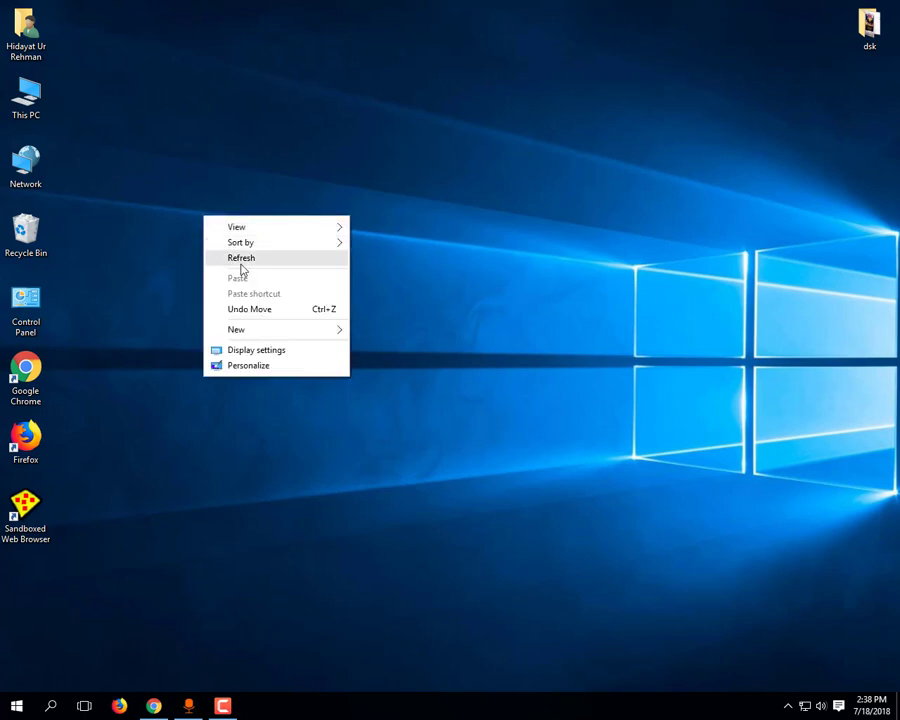
left_click(240, 255)
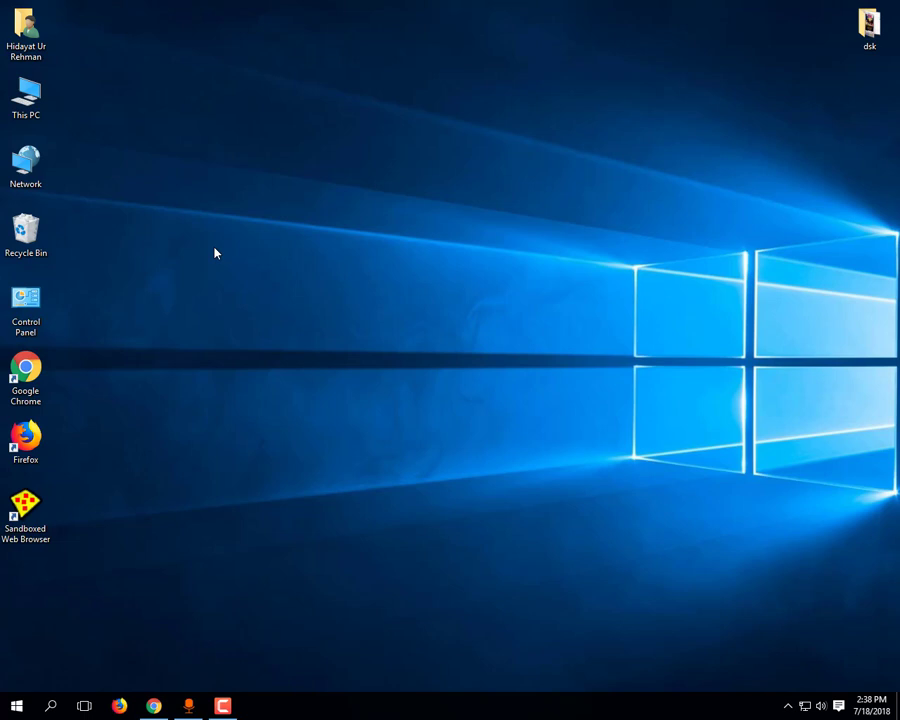
right_click(193, 250)
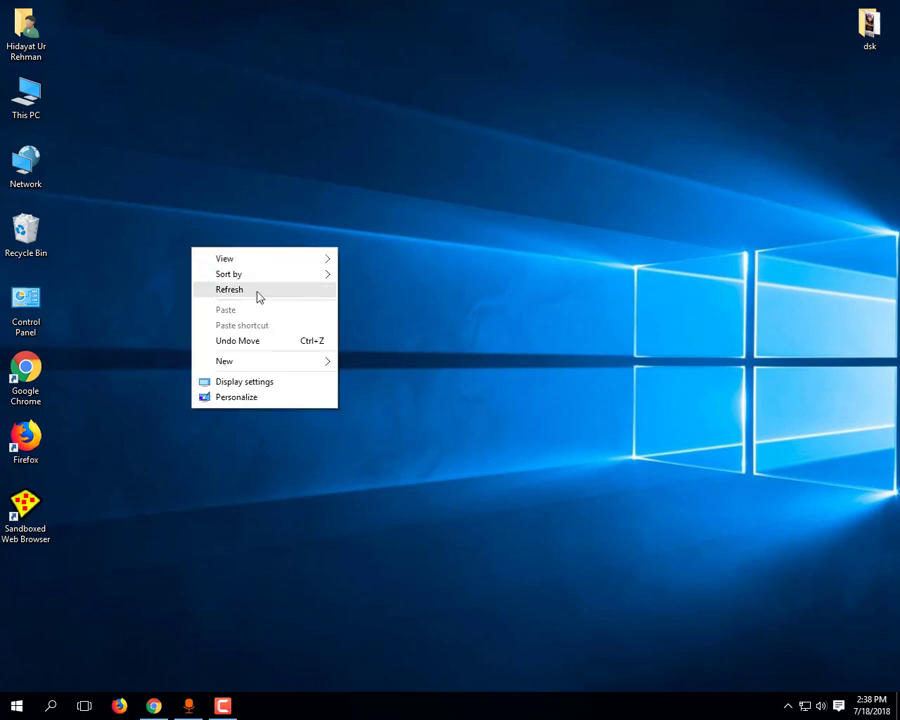
left_click(257, 290)
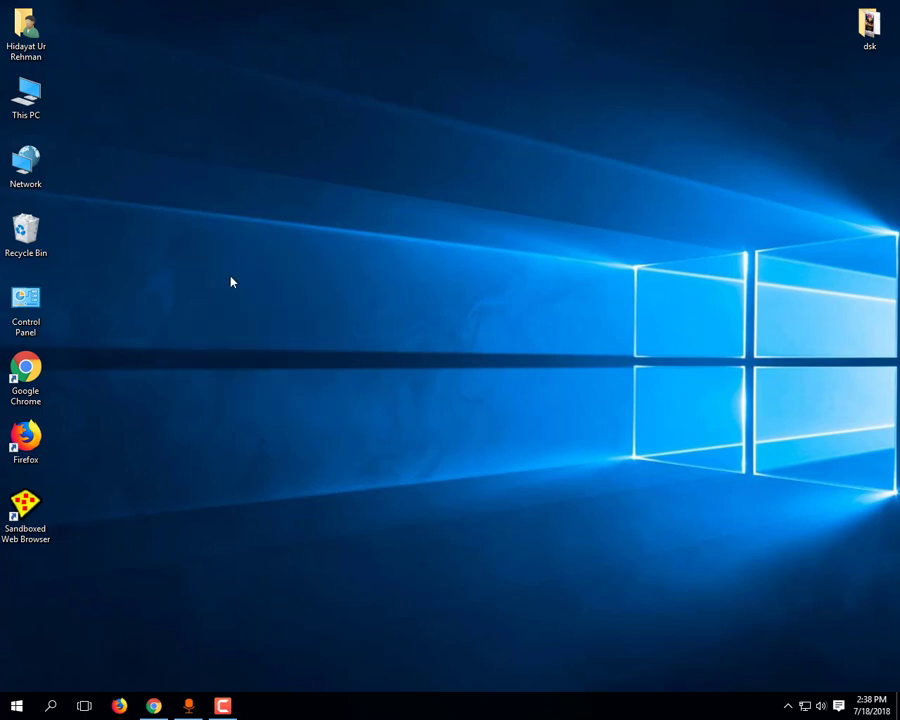
right_click(203, 259)
left_click(267, 302)
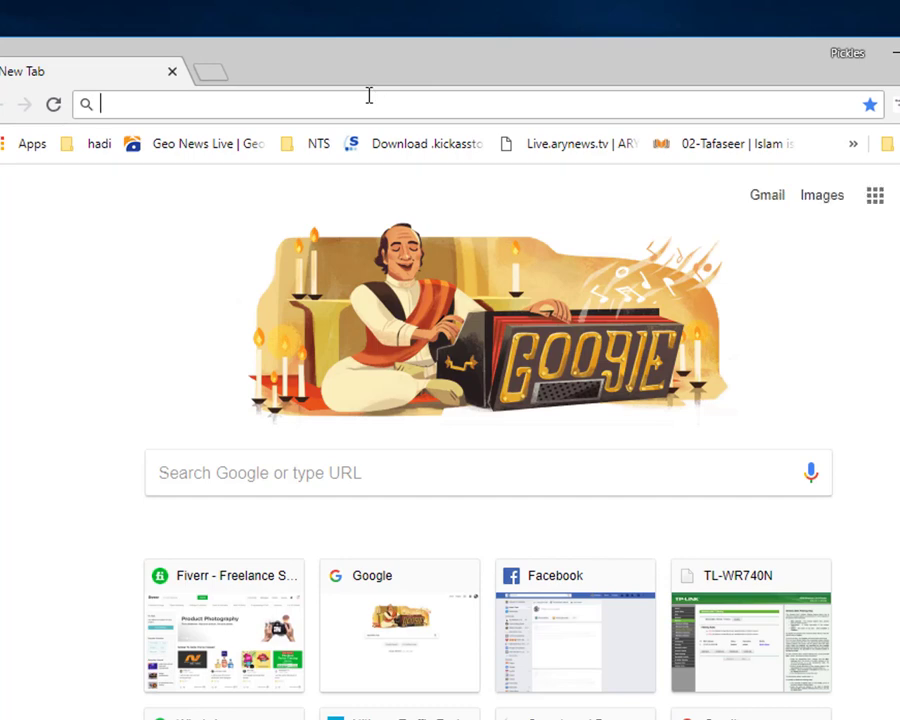
Load google.com and search for 'sandbox web browser', fixing a typo along the way.
type("google.com")
key("Return")
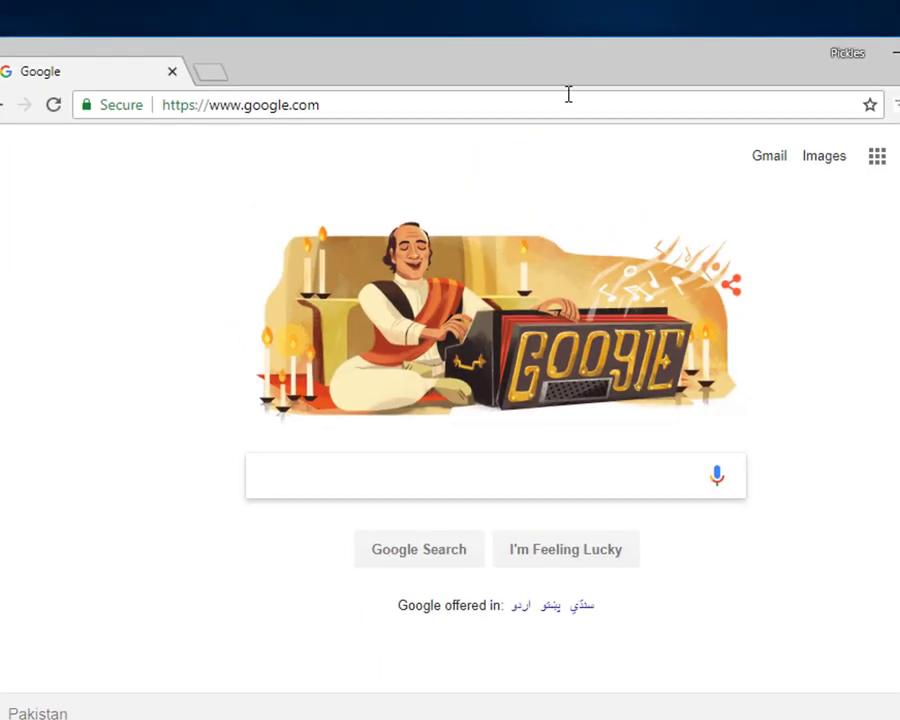
type("sand")
type("bo")
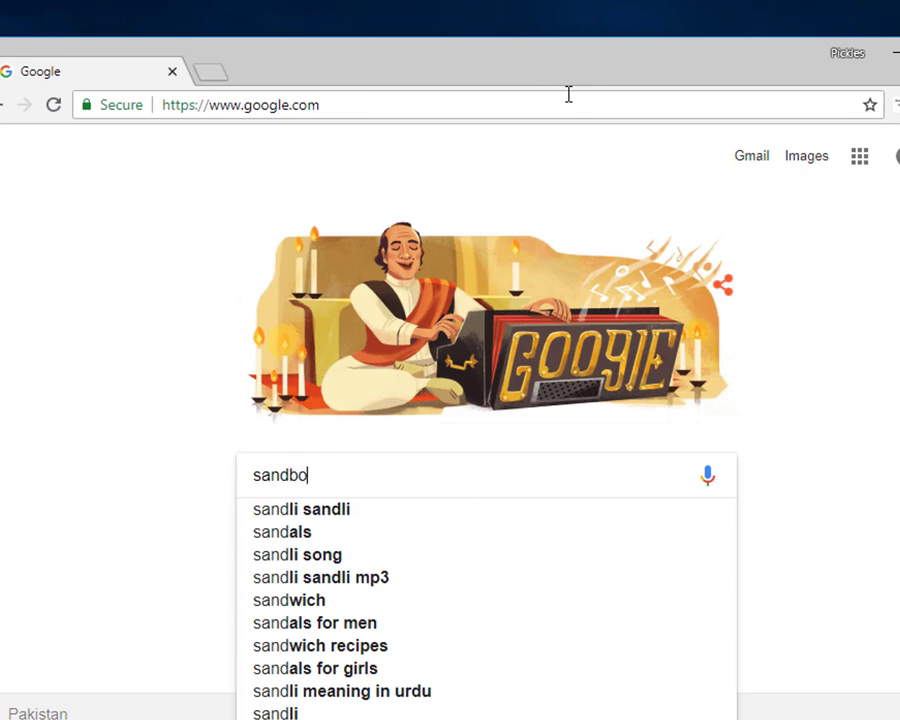
type("x")
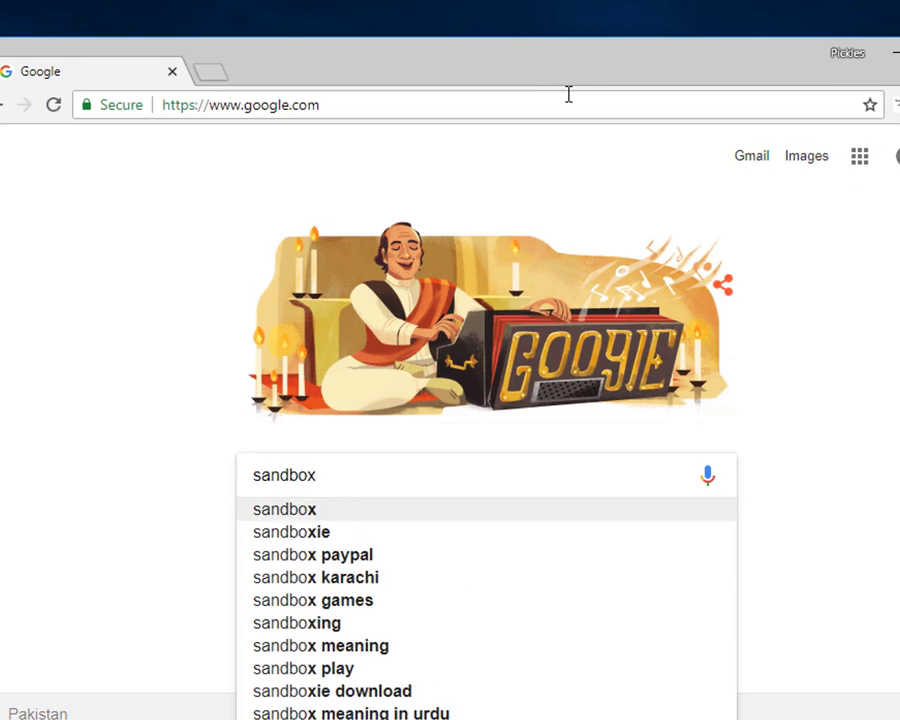
type("wen")
key("BackSpace")
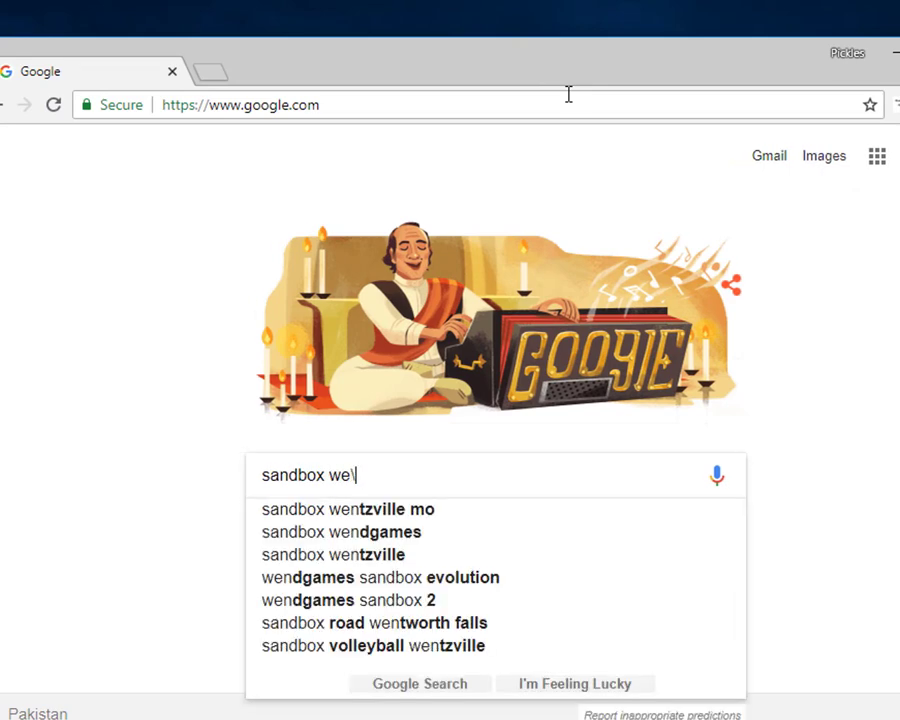
key("BackSpace")
type("eb")
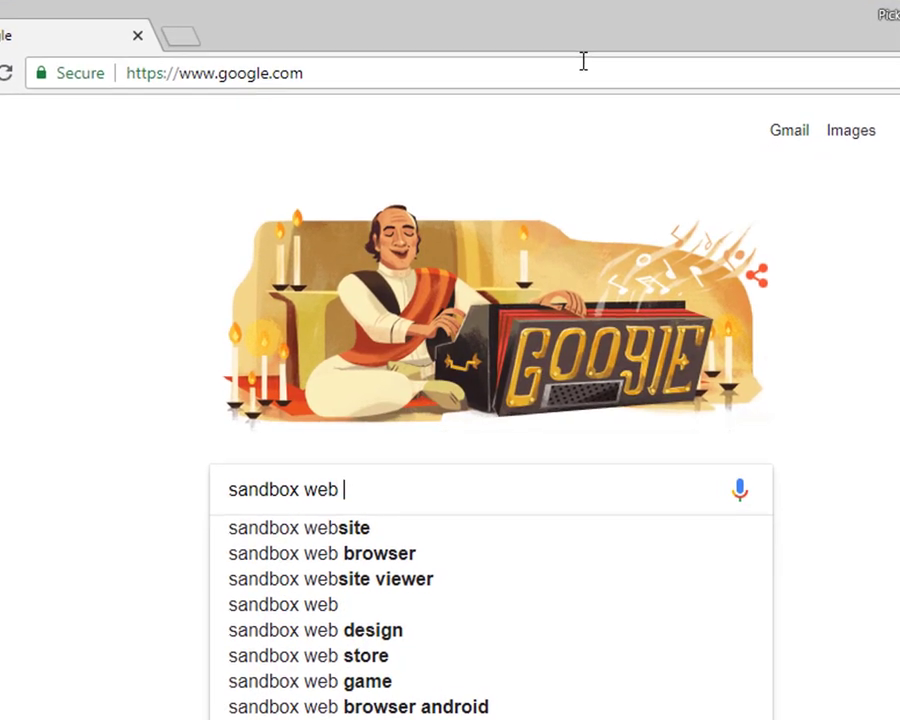
key("Down")
key("Return")
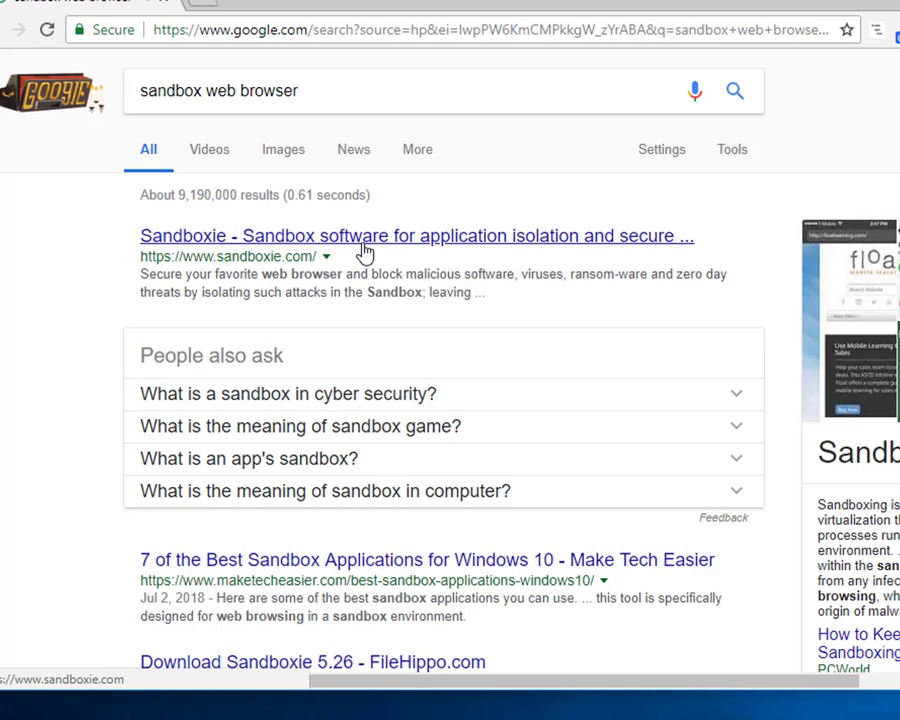
Open the Sandboxie website from the search results and browse its homepage.
left_click(365, 253)
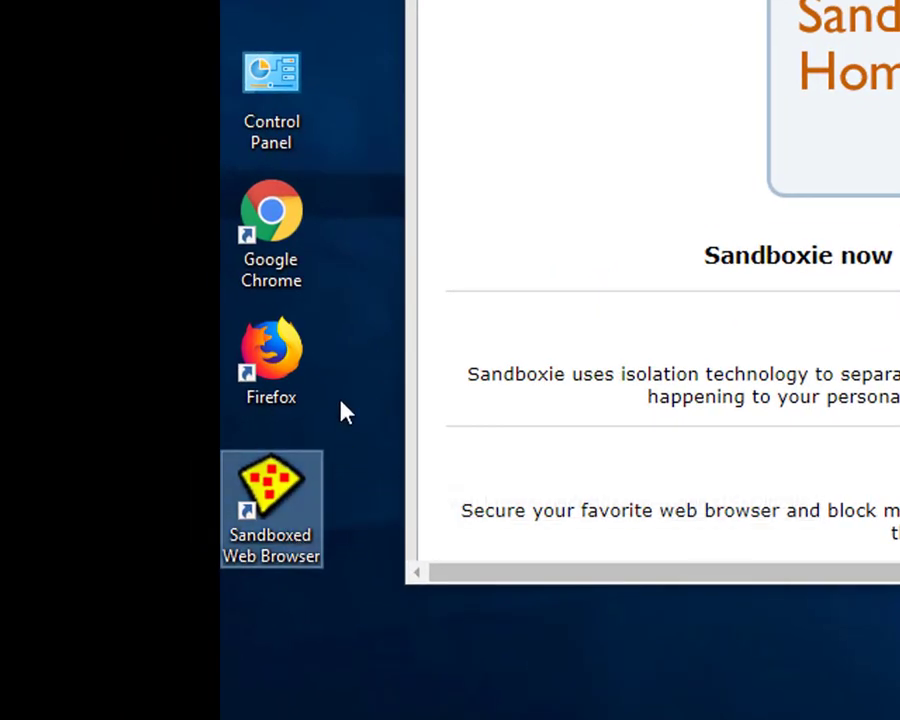
scroll(392, 330, "down", 5)
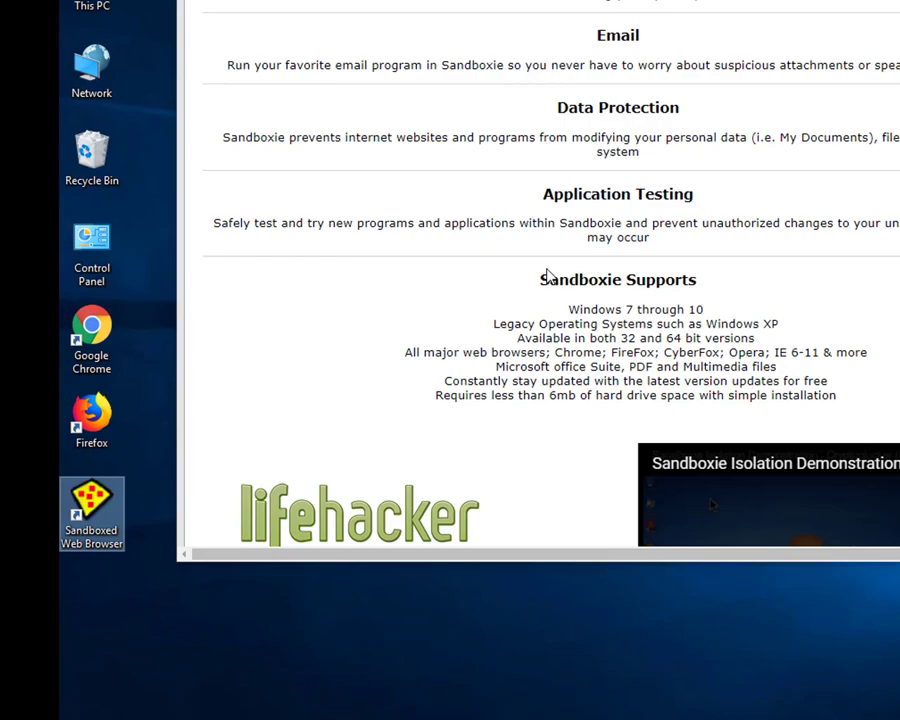
scroll(555, 315, "down", 3)
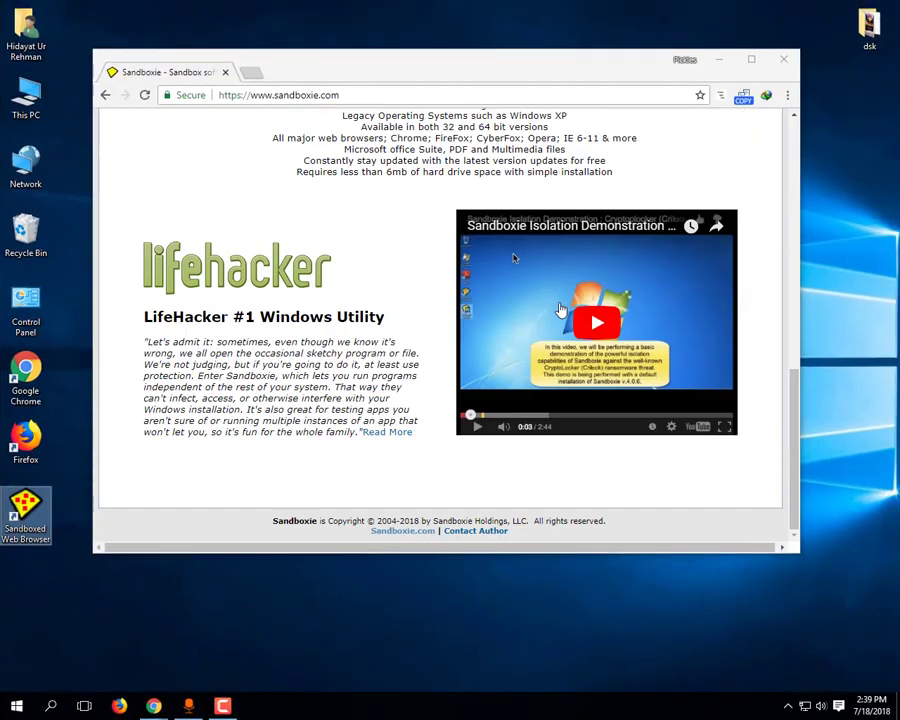
scroll(561, 310, "up", 3)
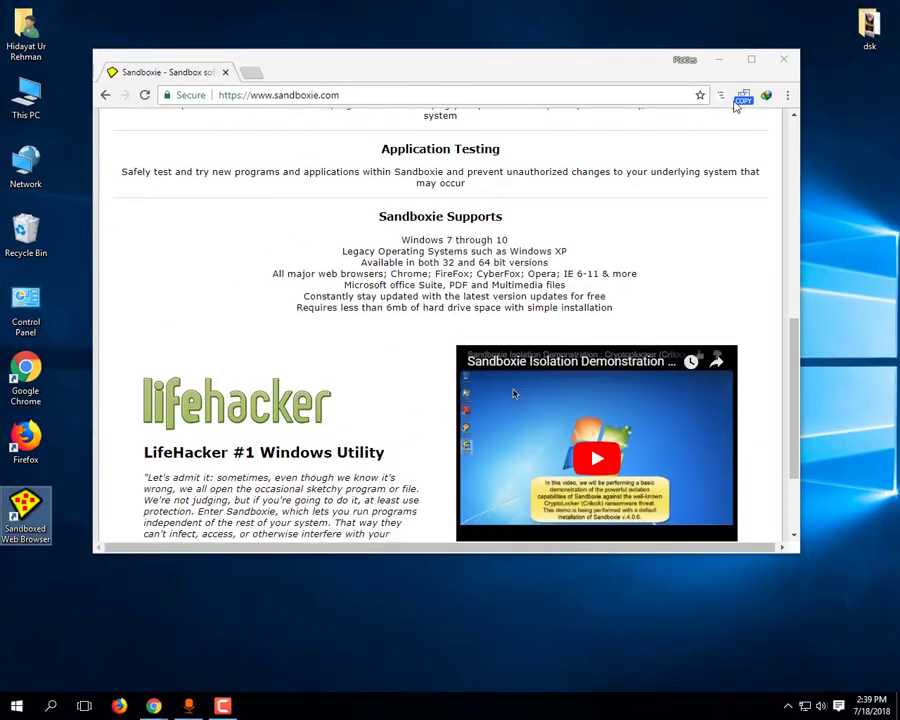
left_click_drag(797, 315, 771, 114)
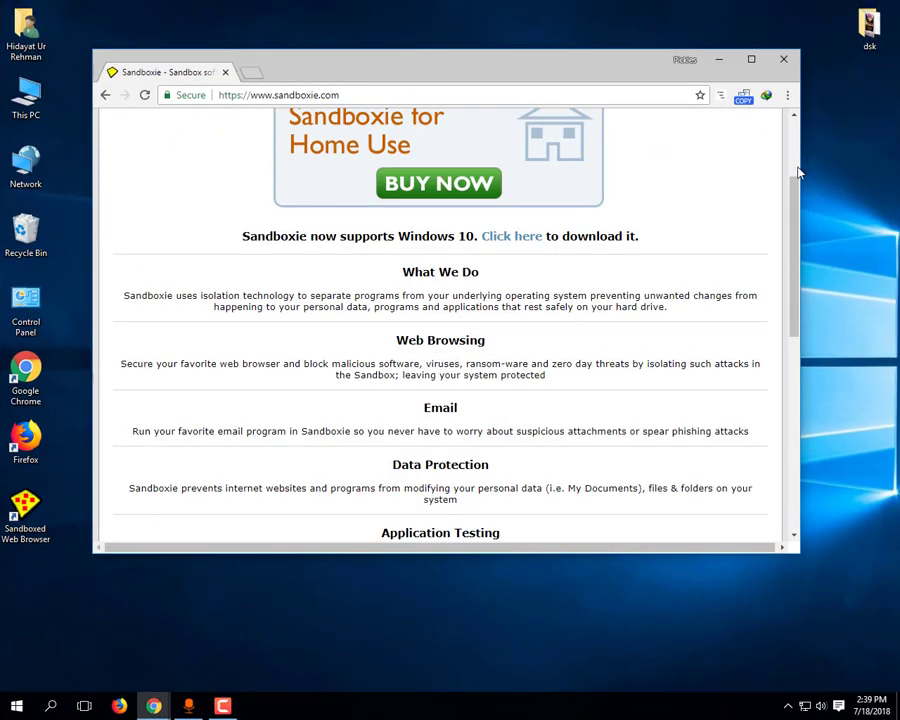
Go to the Download Sandboxie page and scroll to the version 5.26 installer details.
left_click(416, 189)
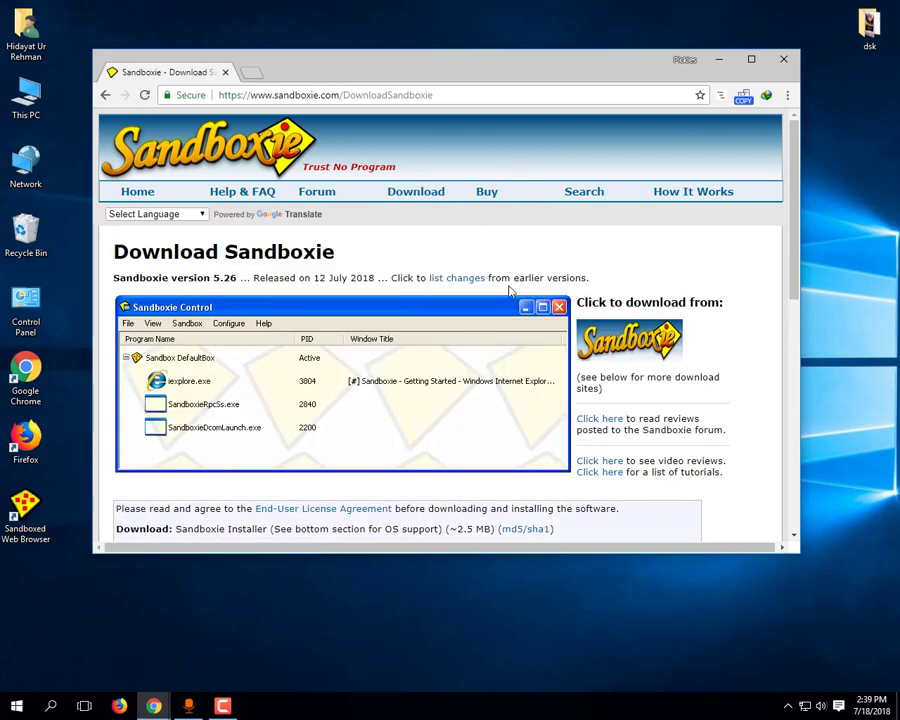
scroll(500, 295, "down", 3)
scroll(492, 303, "down", 3)
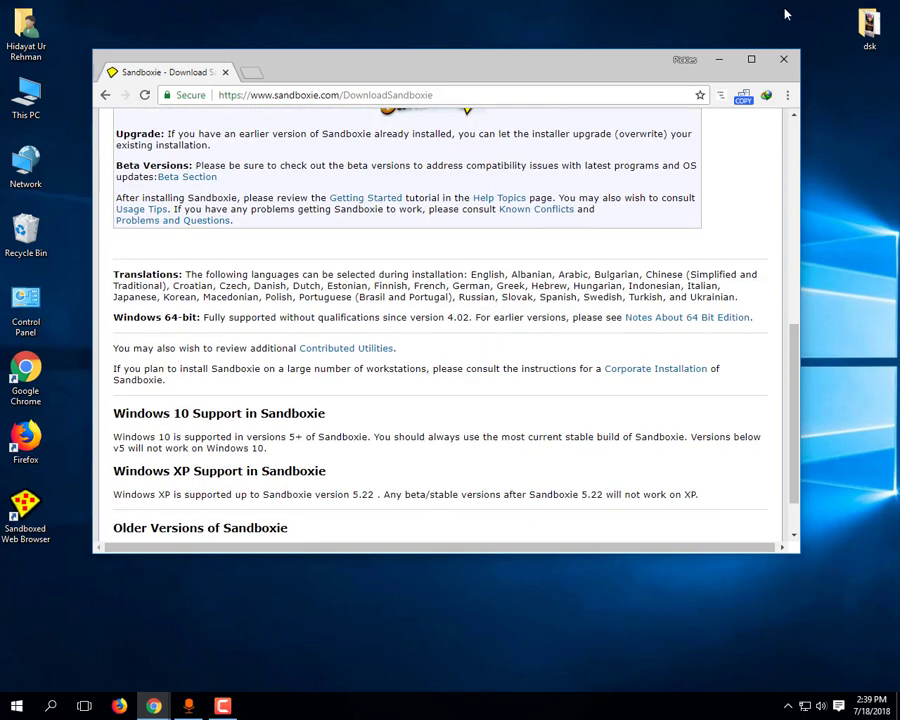
left_click(719, 59)
right_click(163, 280)
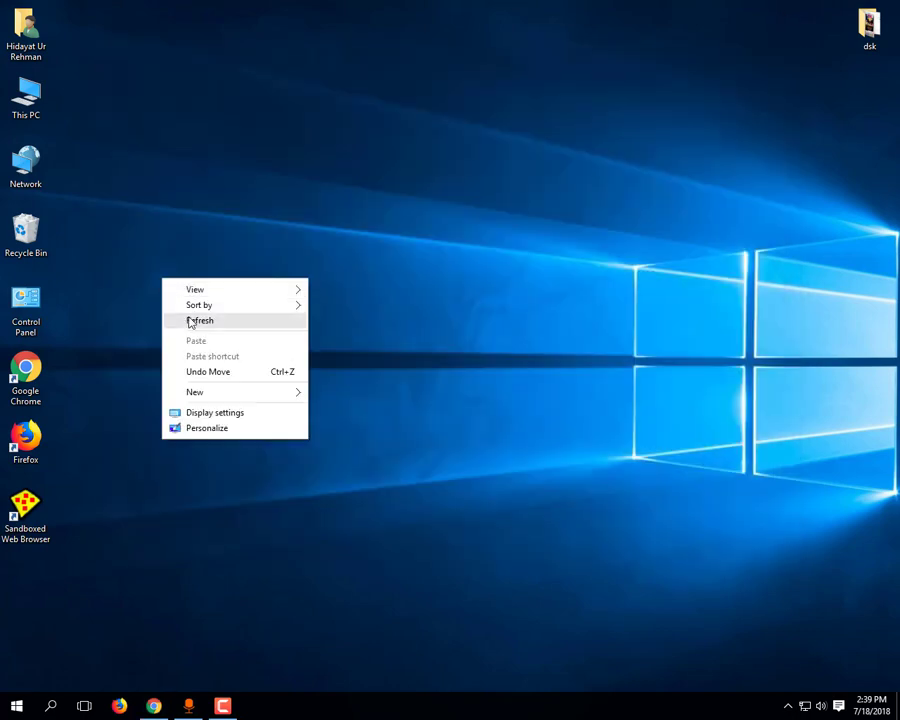
left_click(191, 319)
right_click(172, 329)
left_click(196, 363)
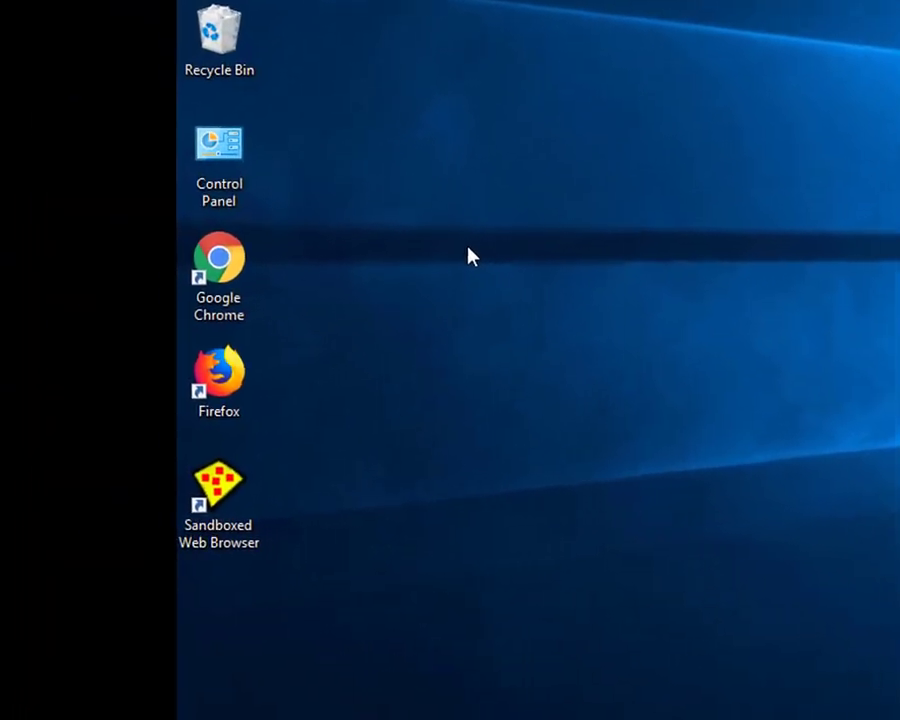
right_click(240, 333)
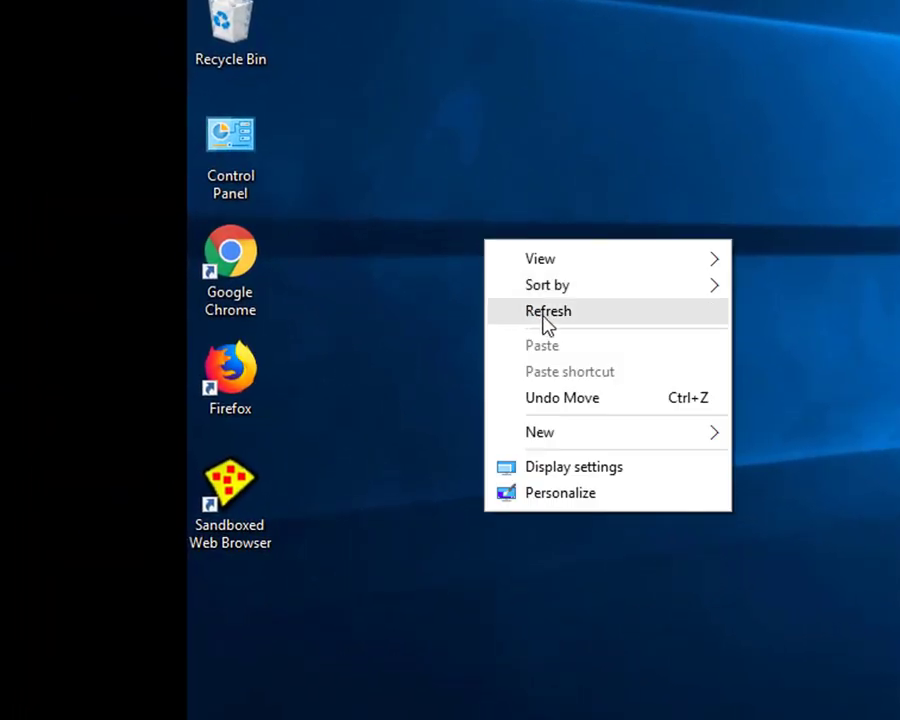
left_click(278, 386)
right_click(229, 524)
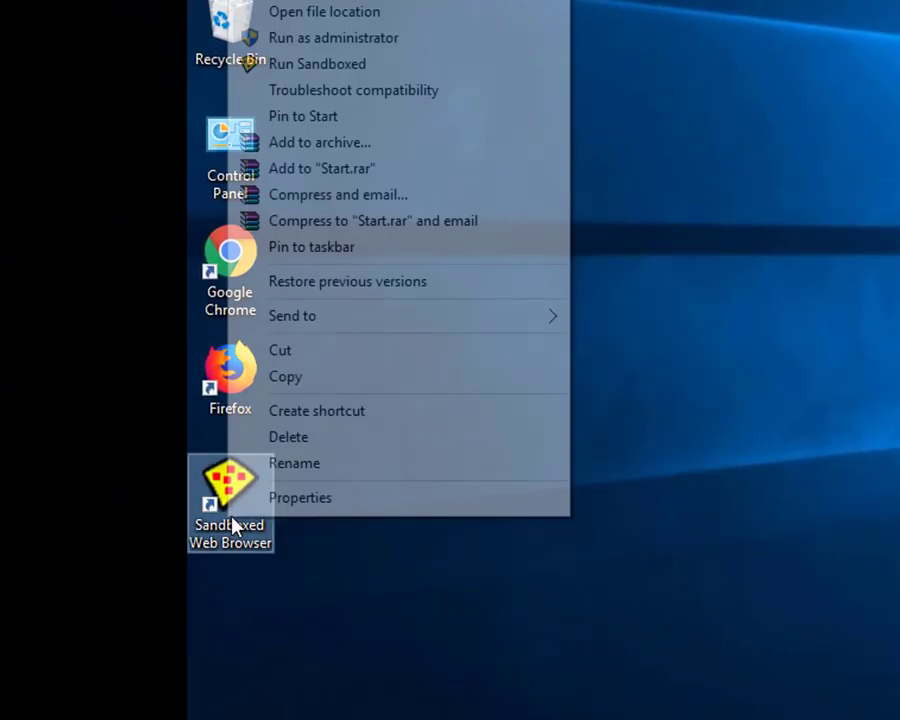
left_click(358, 92)
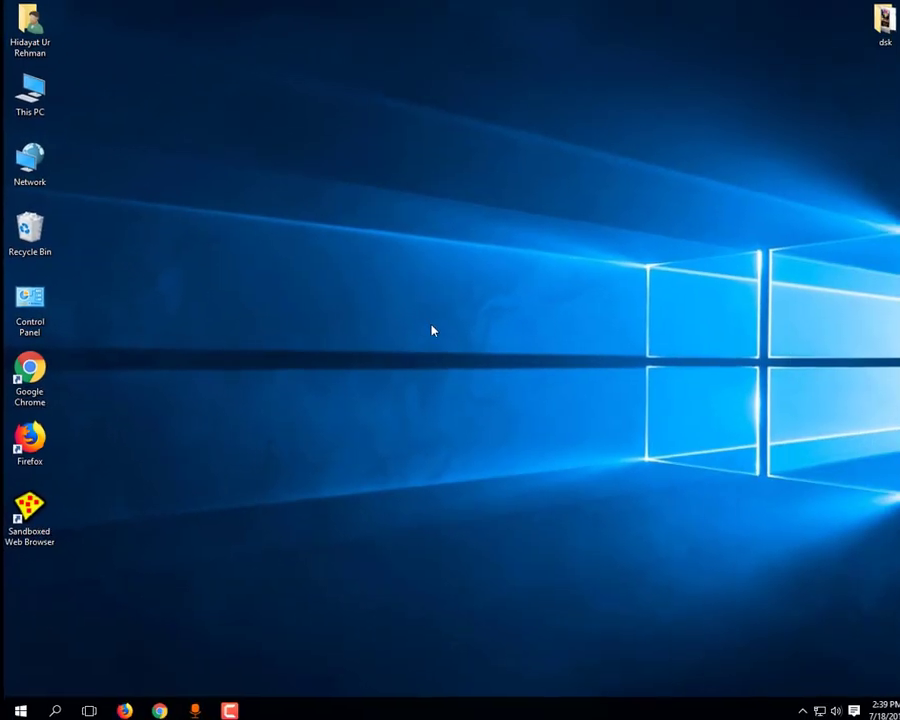
right_click(189, 267)
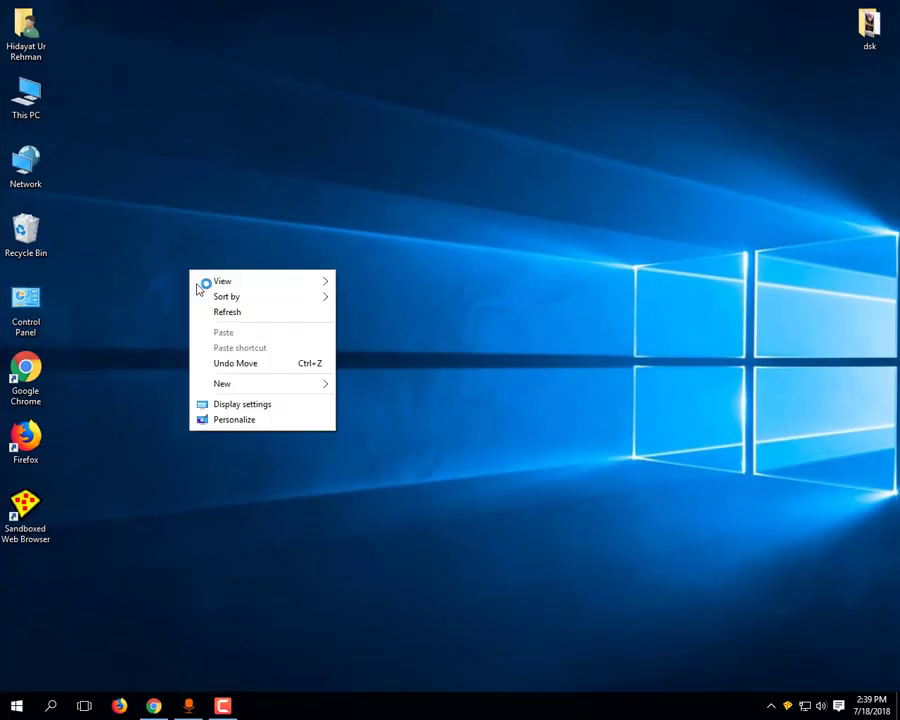
left_click(237, 312)
left_click(882, 9)
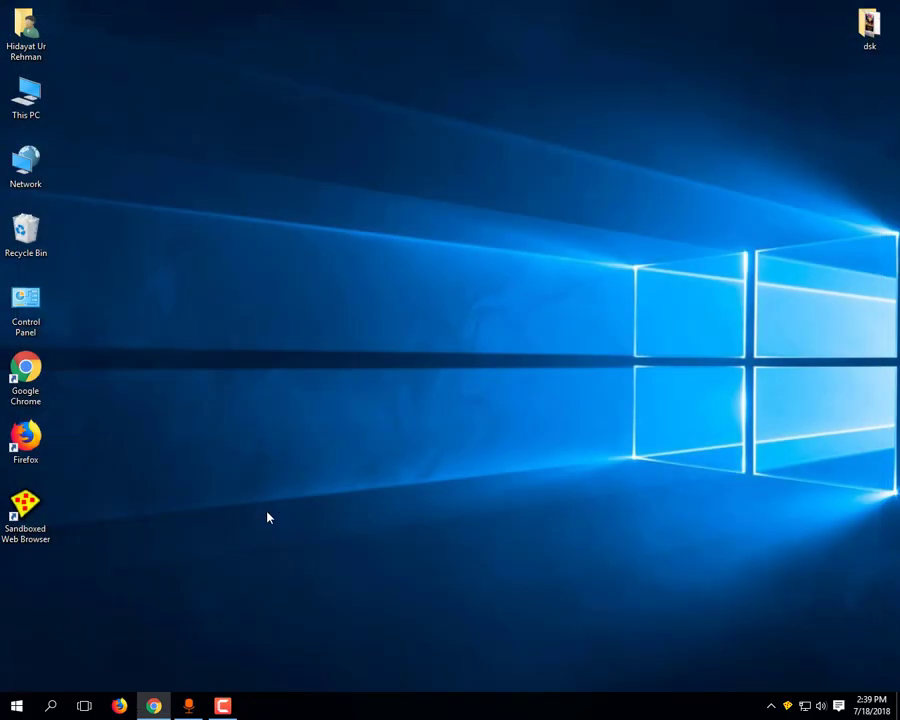
right_click(196, 414)
left_click(259, 463)
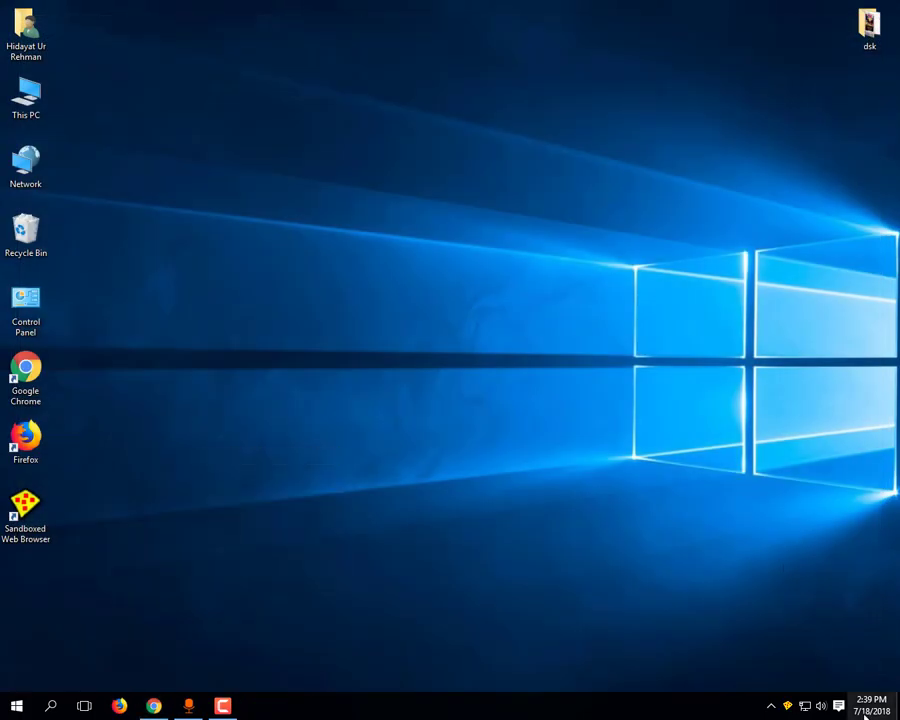
View DefaultBox's four sandboxed processes in Sandboxie Control, then minimize it and refresh the desktop.
left_click(787, 709)
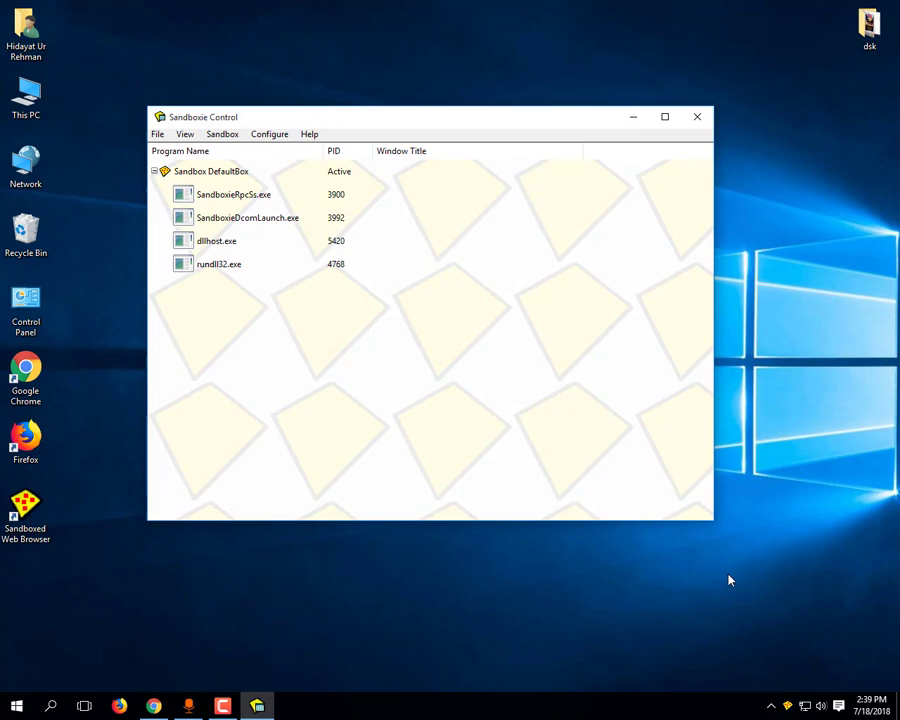
mouse_move(276, 118)
left_mouse_down()
mouse_move(307, 91)
mouse_move(305, 125)
left_mouse_up()
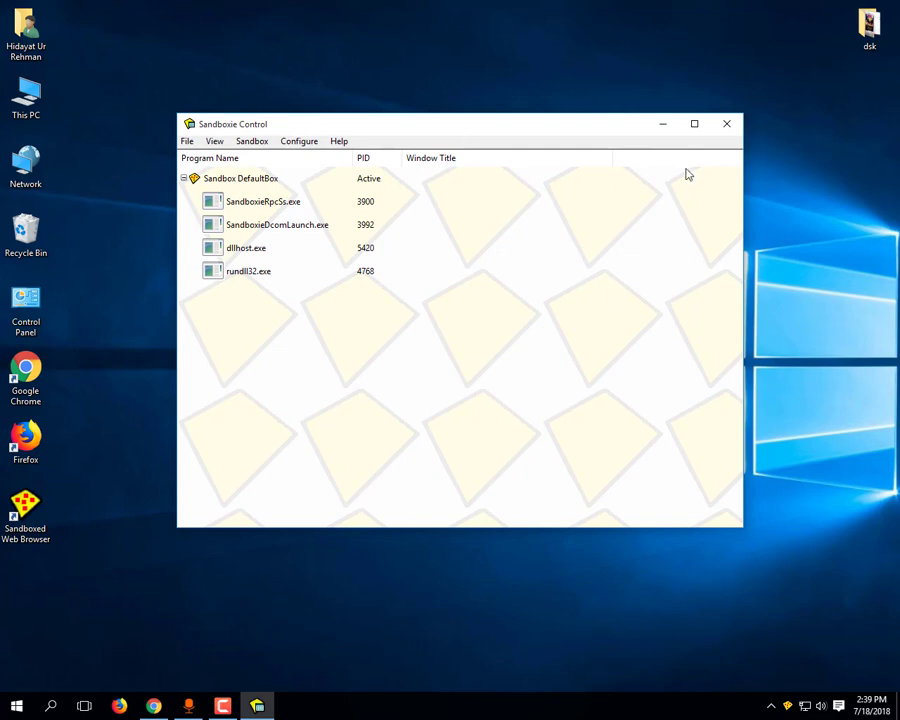
left_click(663, 124)
right_click(181, 150)
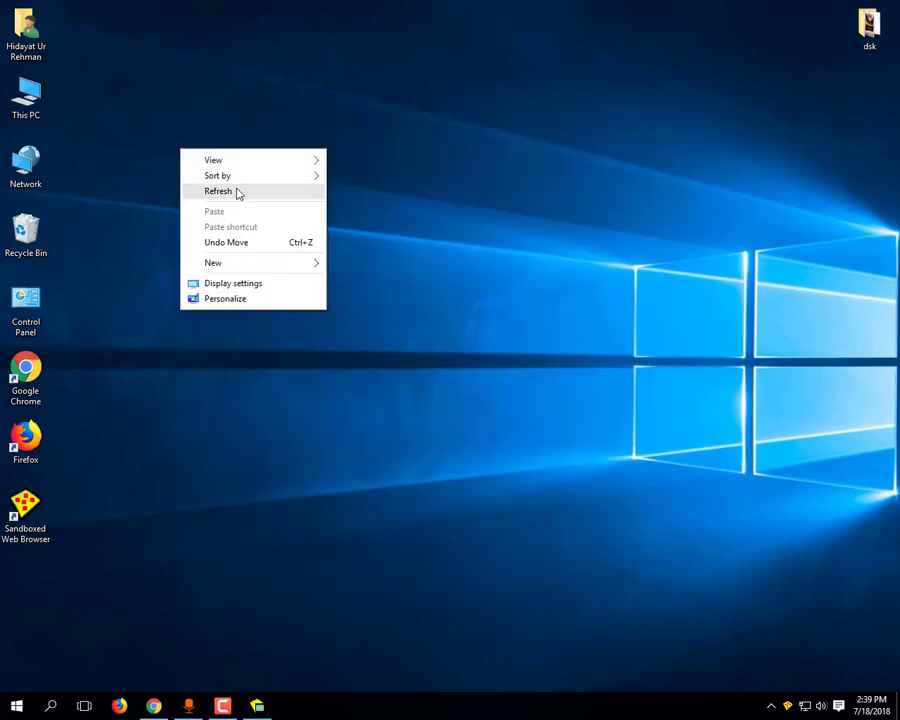
left_click(236, 192)
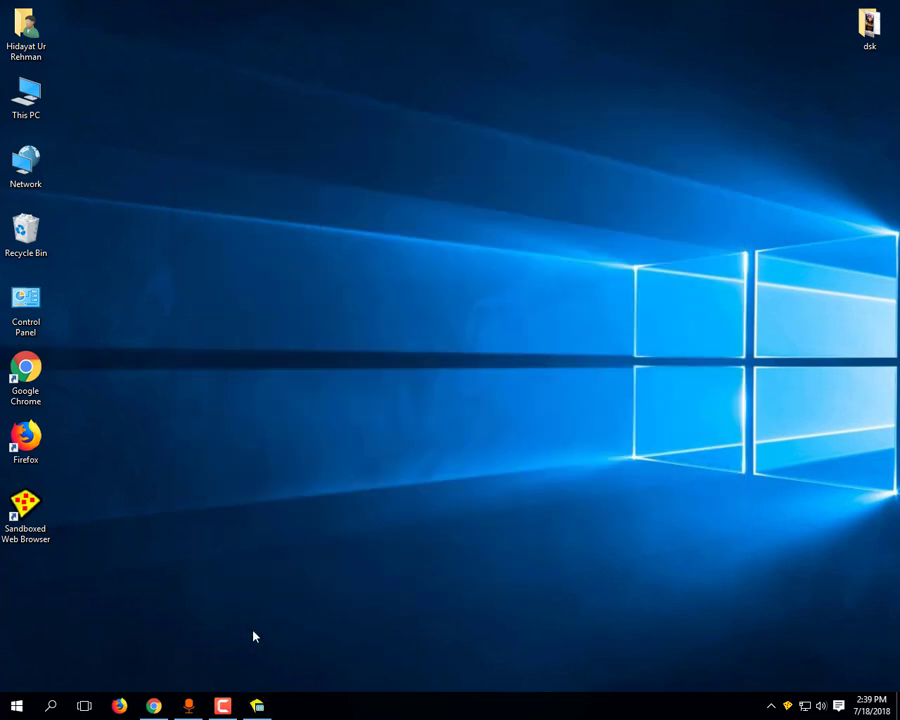
left_click(869, 30)
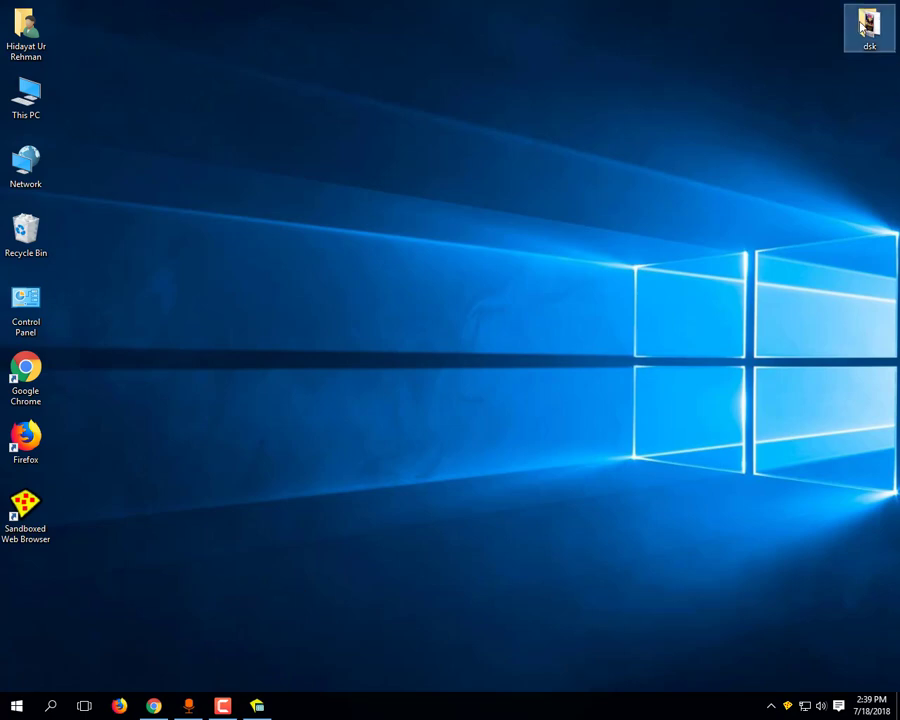
Drag Adobe Photoshop CS6 from the Start menu onto the desktop and launch it normally.
key("super")
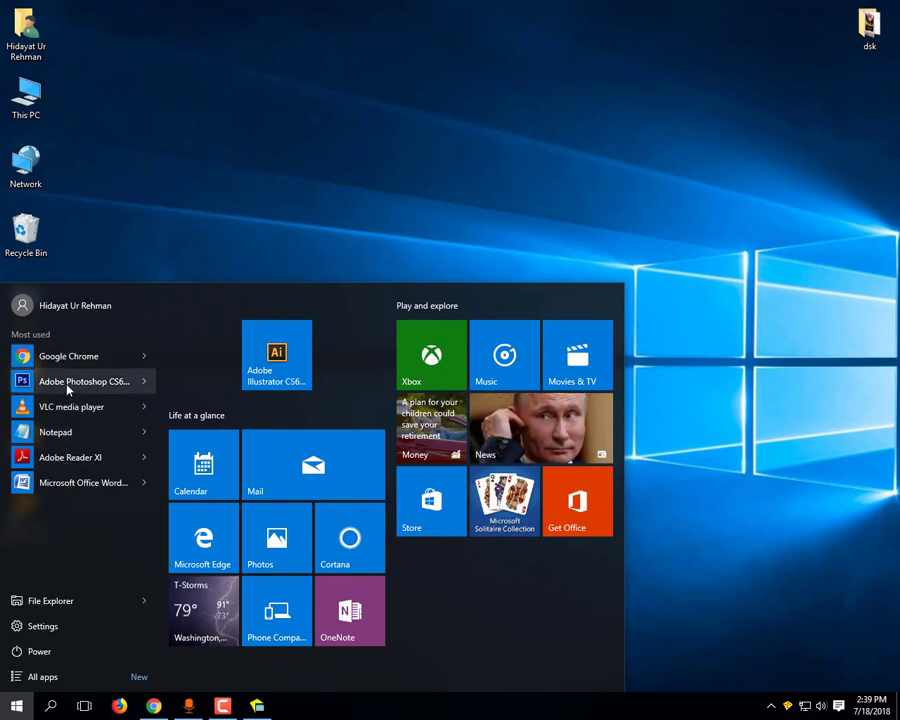
left_click_drag(66, 390, 210, 218)
double_click(231, 177)
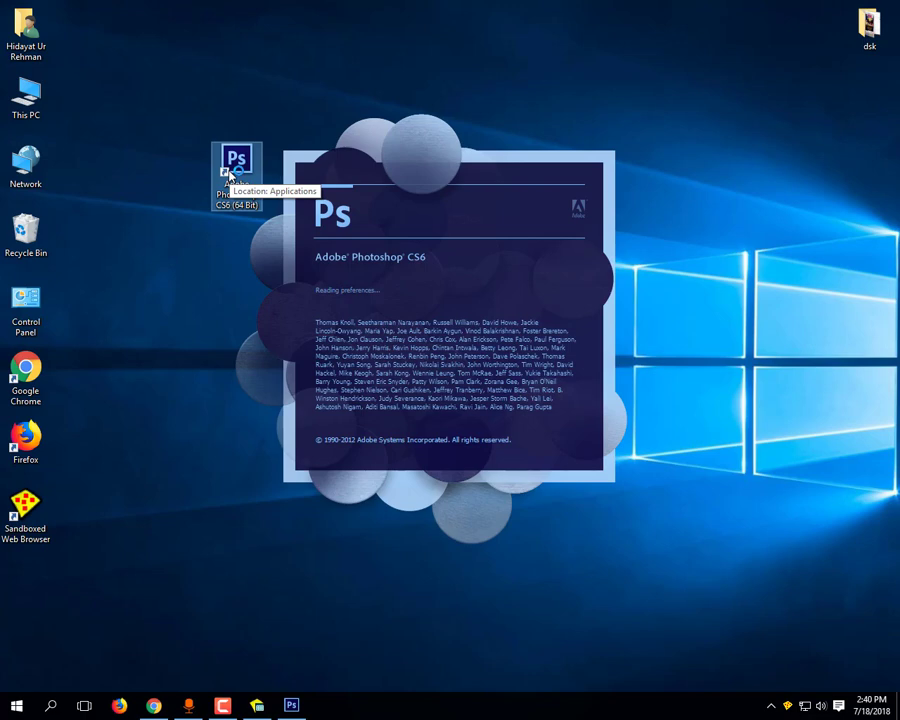
right_click(99, 258)
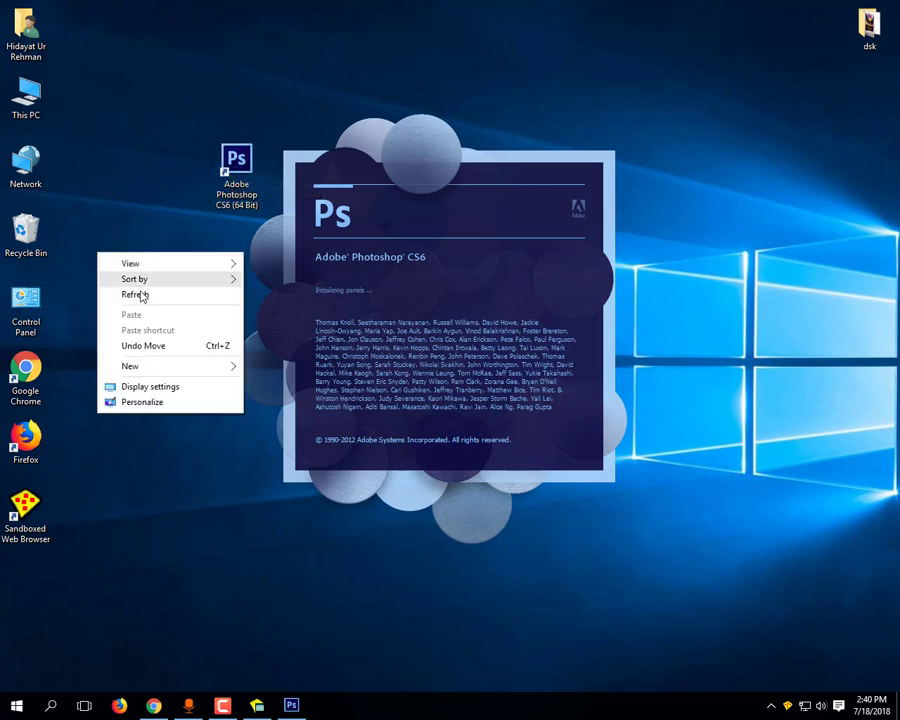
left_click(143, 293)
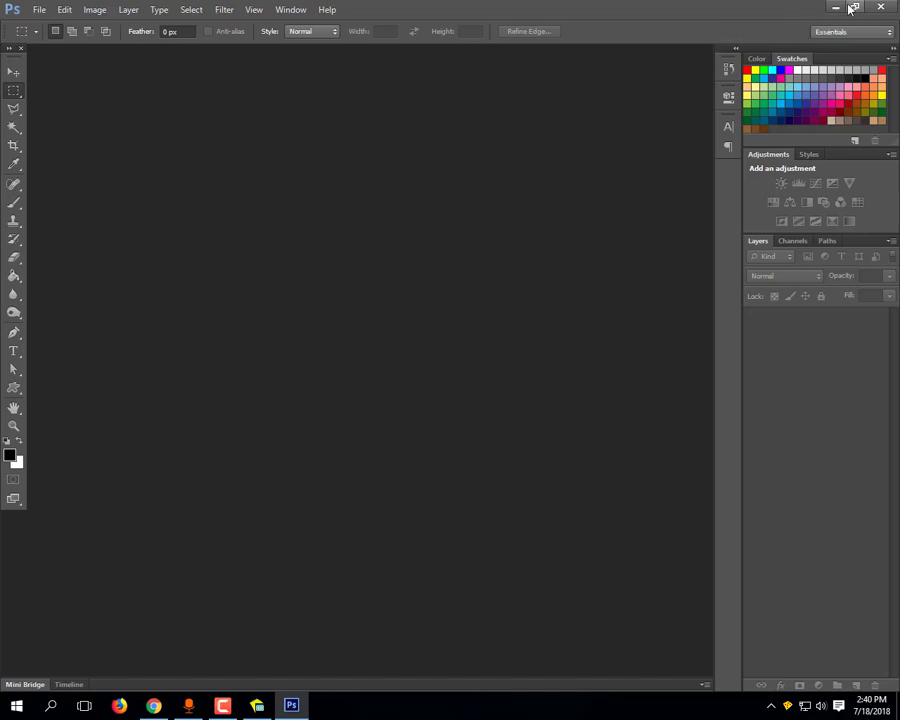
left_click(835, 7)
Bring Photoshop back up from its shortcut, minimize it again, and refresh the desktop.
right_click(440, 167)
left_click(468, 199)
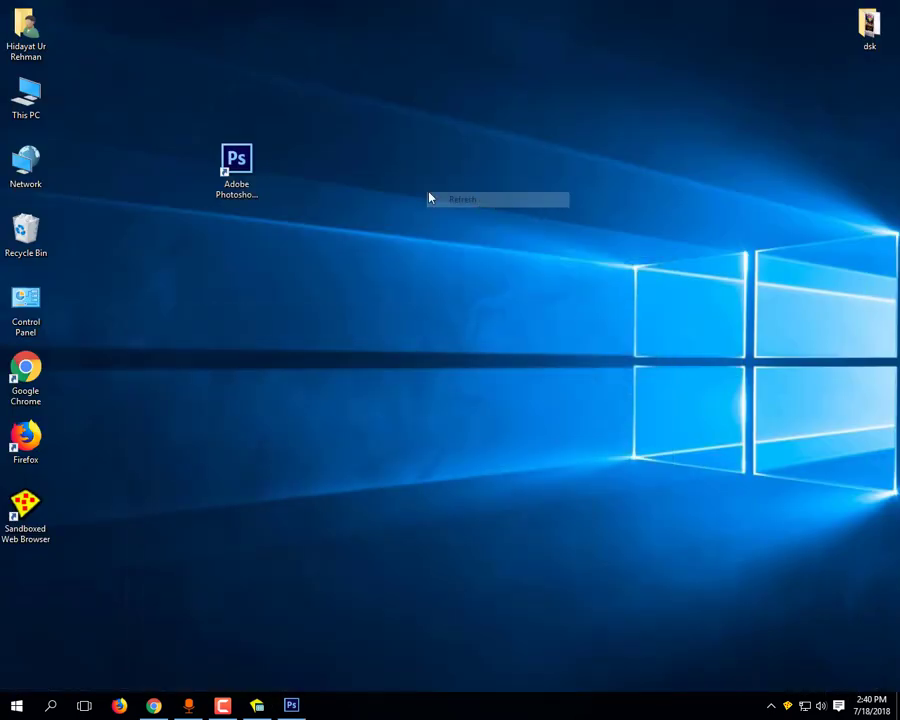
left_click(250, 170)
double_click(250, 170)
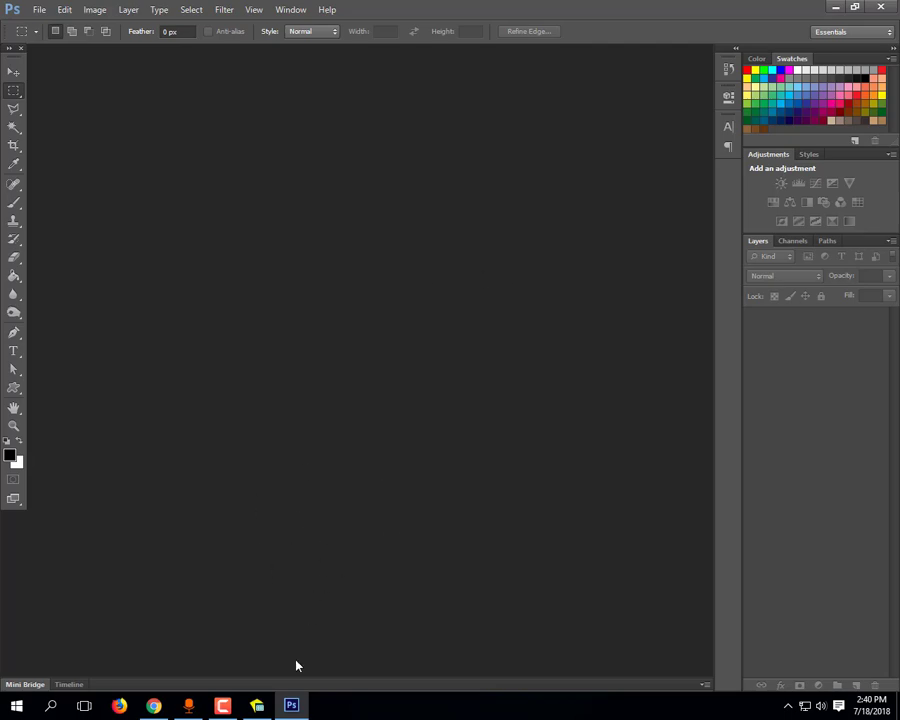
left_click(291, 705)
right_click(238, 285)
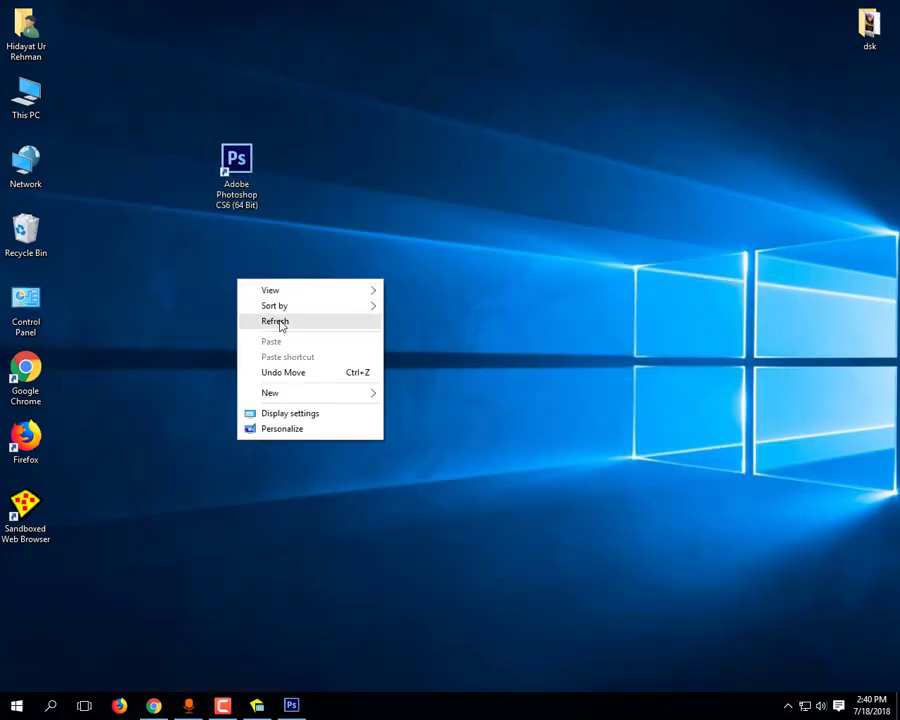
left_click(279, 321)
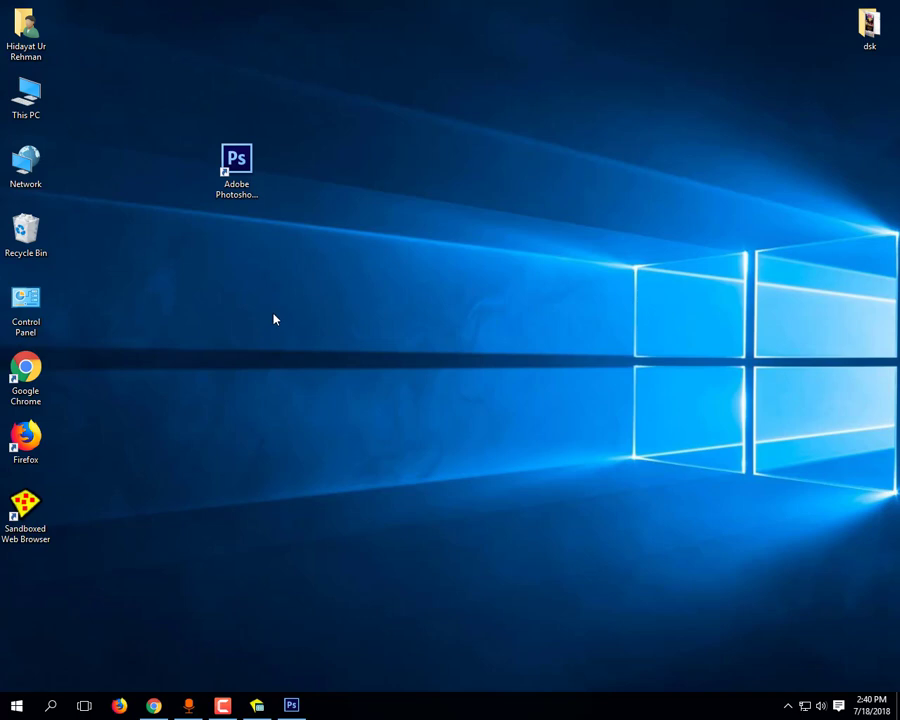
right_click(221, 279)
left_click(272, 318)
right_click(193, 299)
left_click(256, 341)
Toggle the running Photoshop window and bring Sandboxie Control back onto the desktop.
right_click(233, 167)
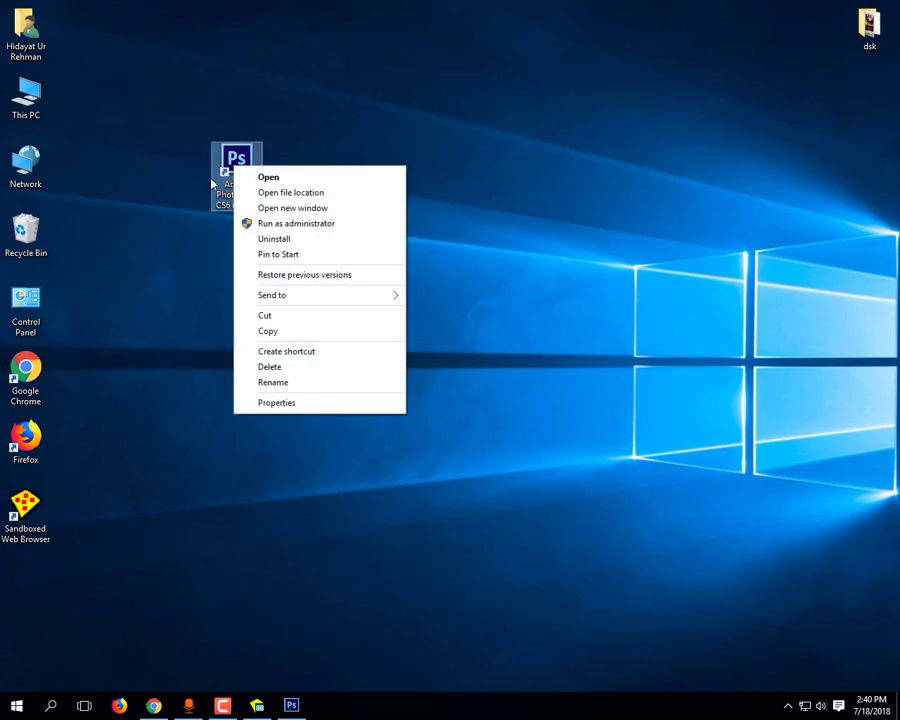
left_click(180, 198)
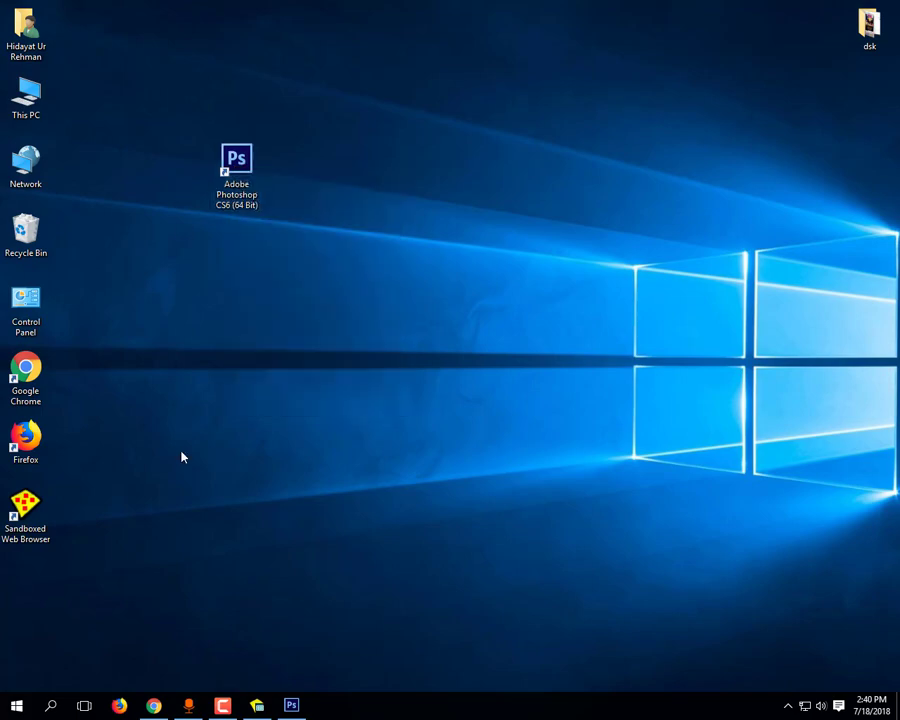
left_click(291, 706)
left_click(291, 706)
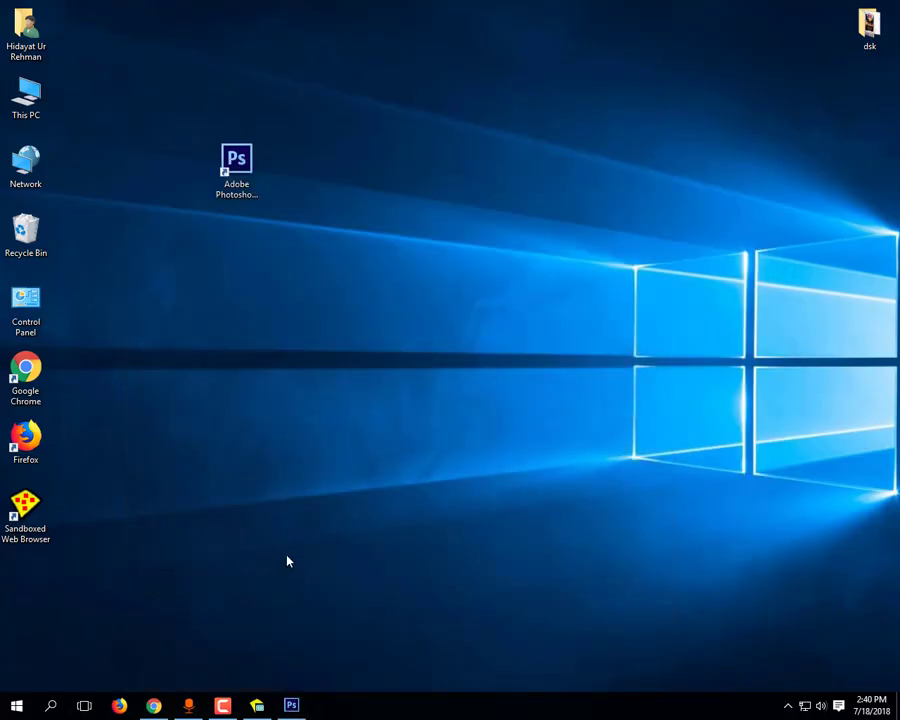
left_click(257, 704)
left_click(192, 141)
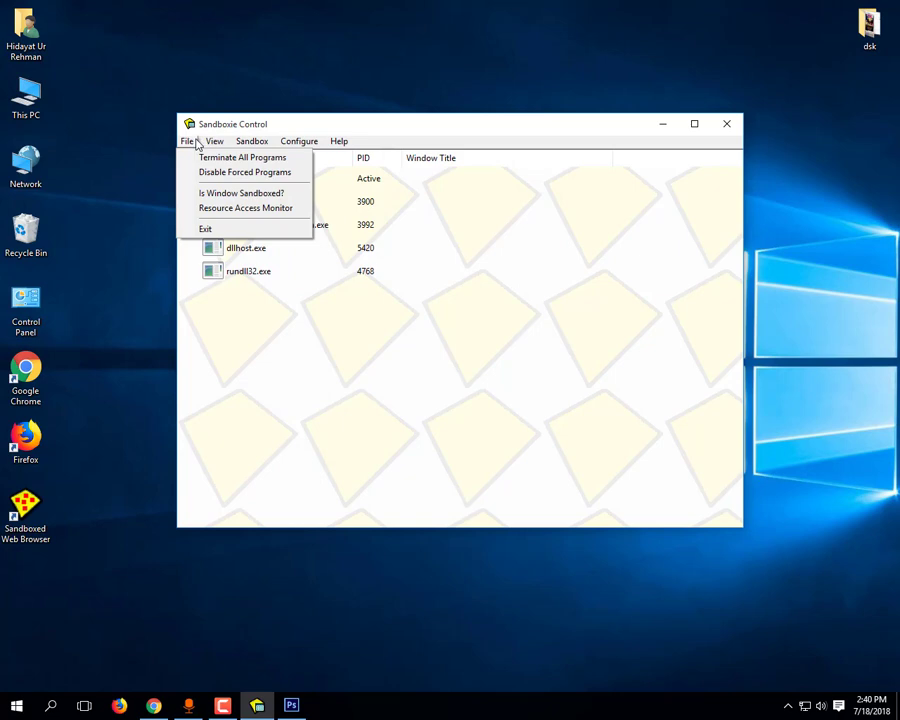
left_click_drag(364, 125, 480, 153)
Run Photoshop CS6 sandboxed in DefaultBox and dismiss the Adobe UI font warning.
double_click(237, 170)
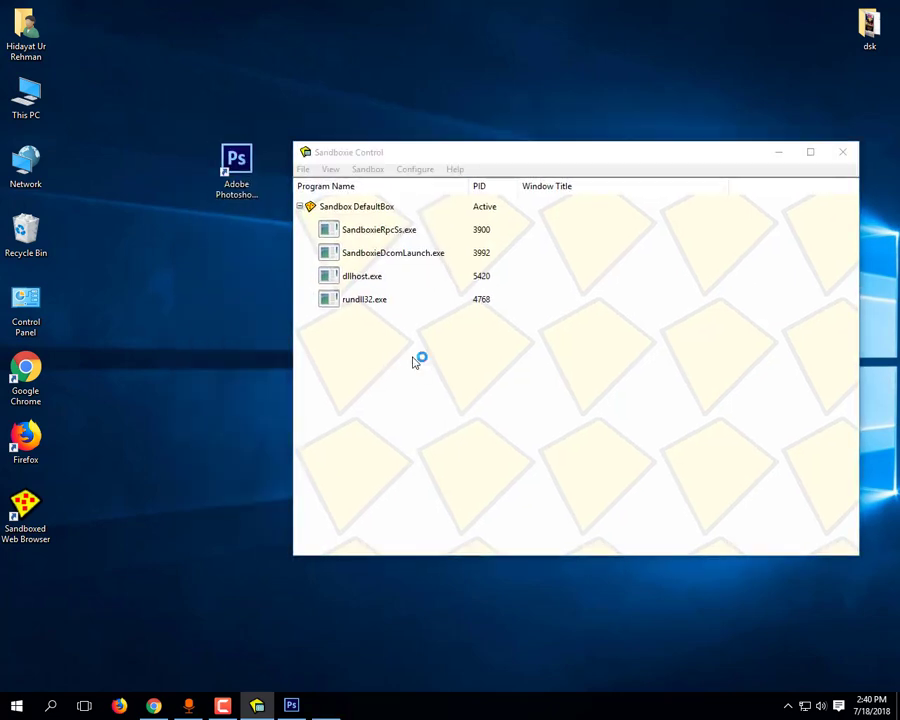
left_click(416, 478)
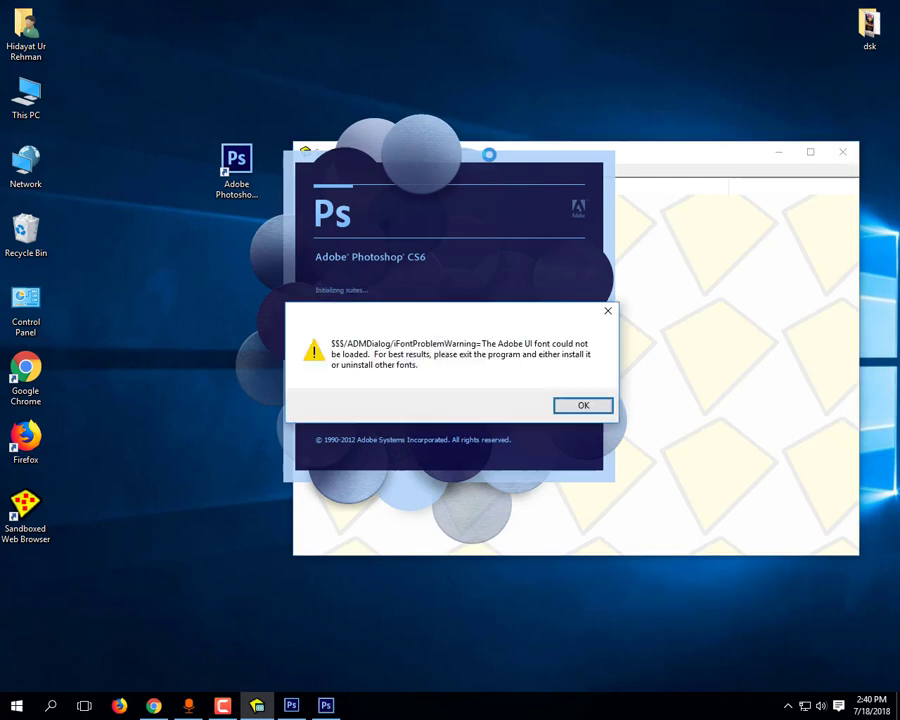
left_click(582, 404)
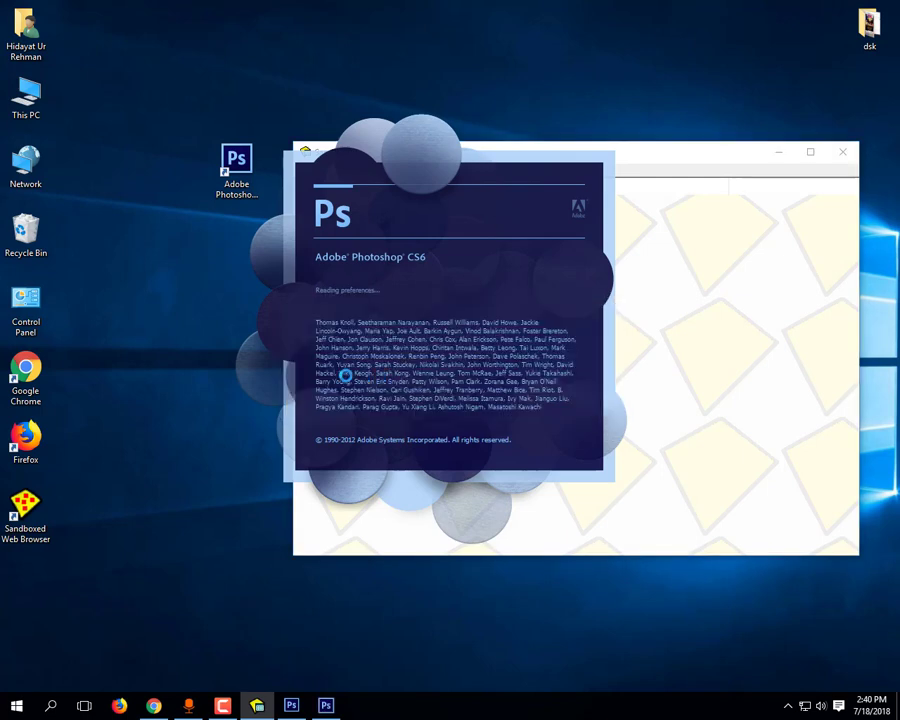
right_click(196, 329)
left_click(268, 365)
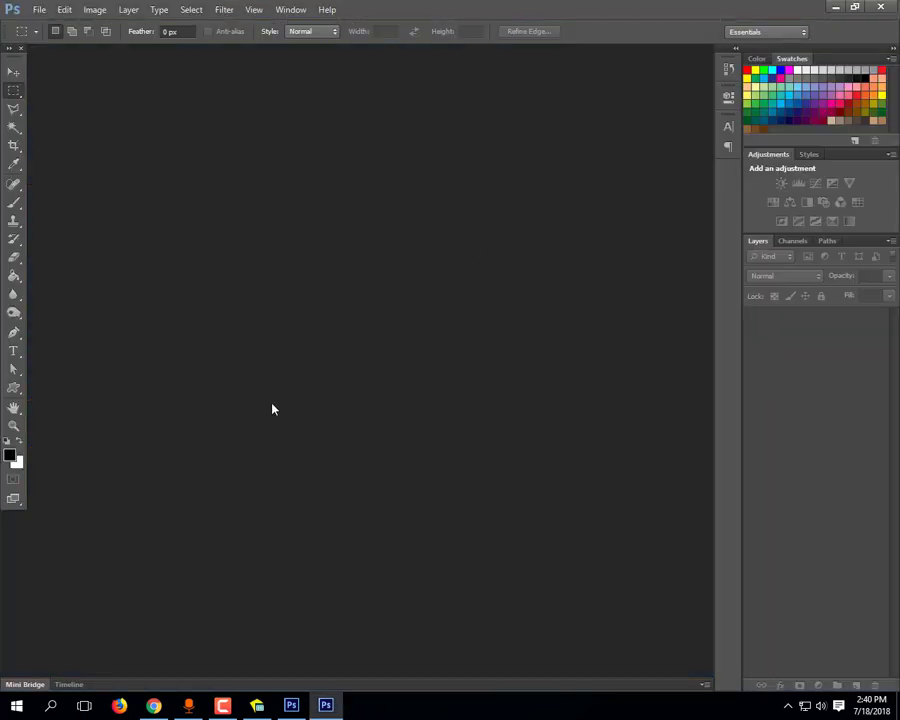
Minimize Sandboxie Control and switch between the two Photoshop CS6 windows.
left_click_drag(632, 70, 616, 58)
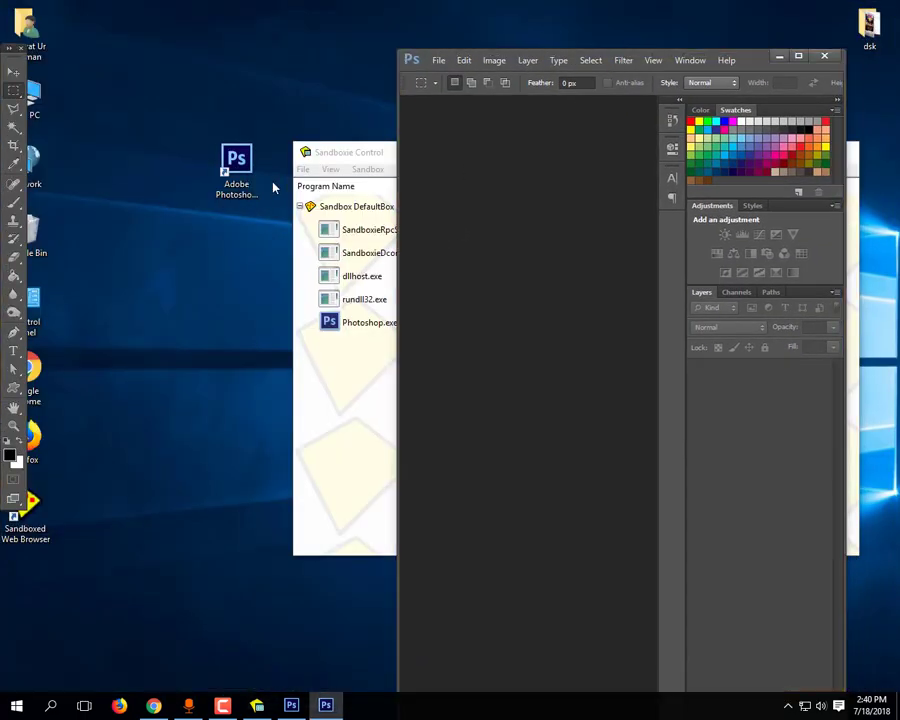
left_click(342, 393)
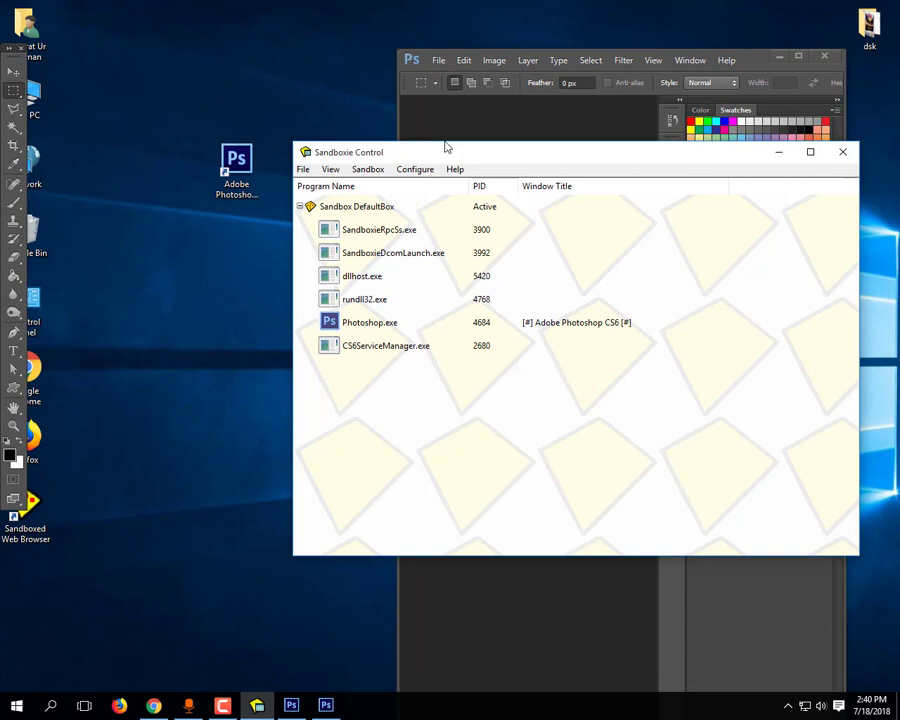
mouse_move(447, 147)
left_mouse_down()
mouse_move(346, 162)
mouse_move(278, 220)
mouse_move(284, 215)
left_mouse_up()
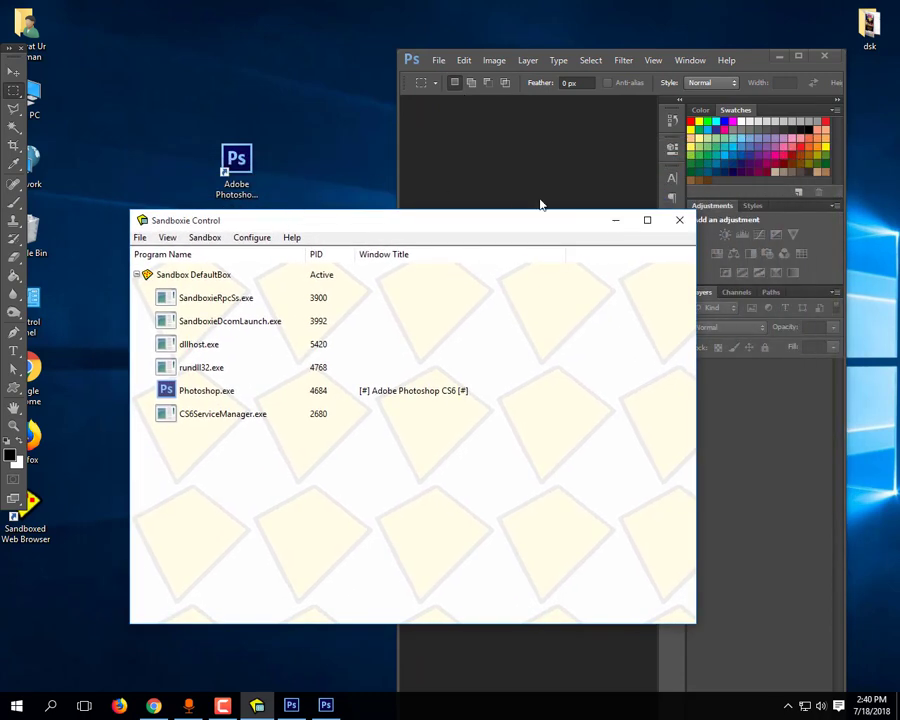
left_click(615, 222)
left_click(798, 55)
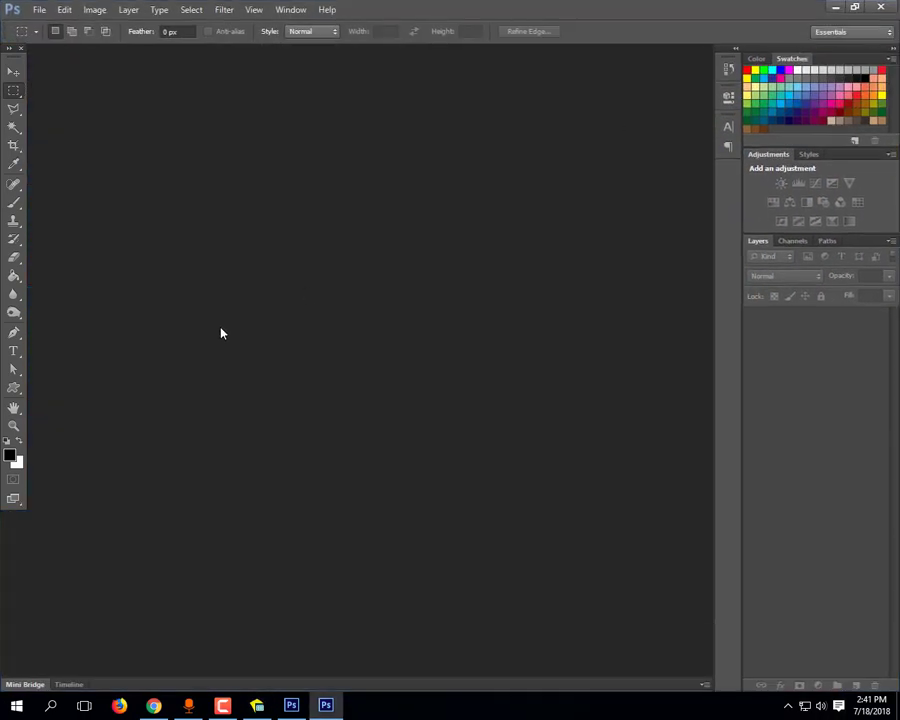
left_click(292, 706)
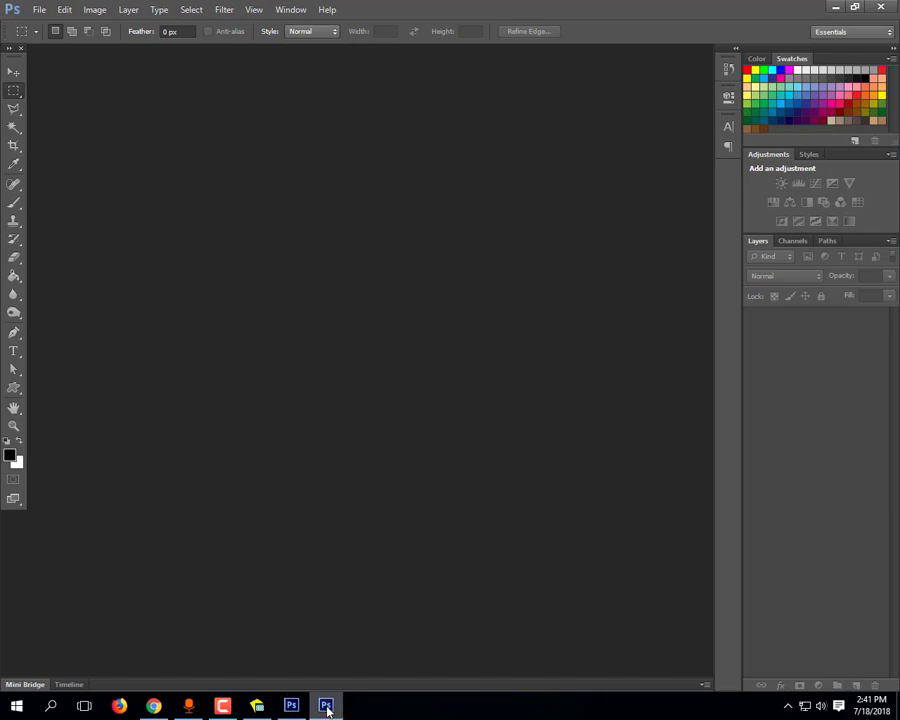
left_click(325, 706)
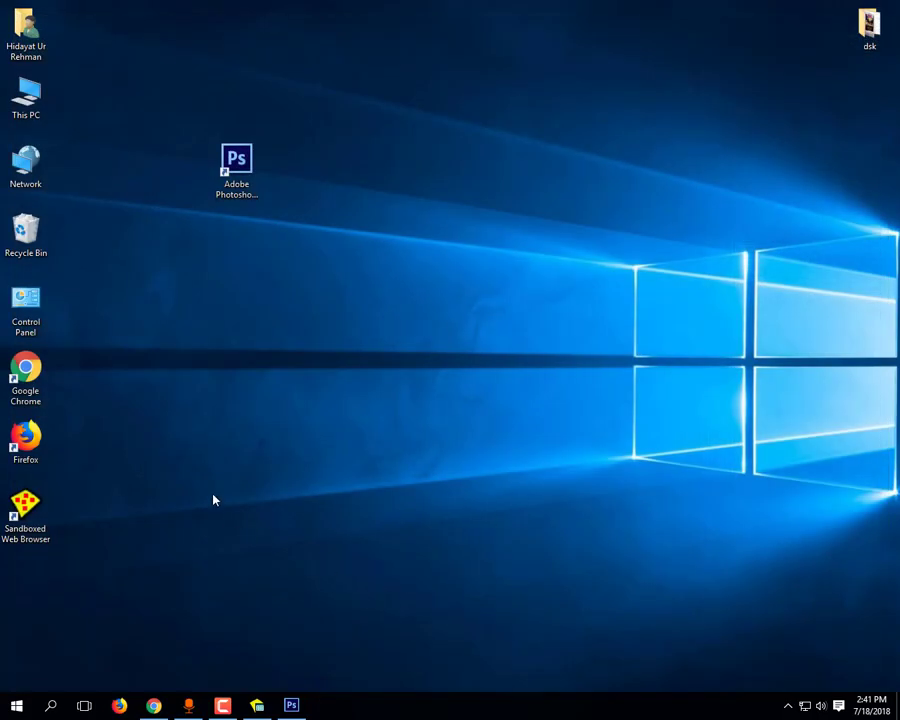
Refresh the desktop and scroll the Start menu's All apps list down to T.
right_click(213, 500)
left_click(240, 535)
left_click(8, 709)
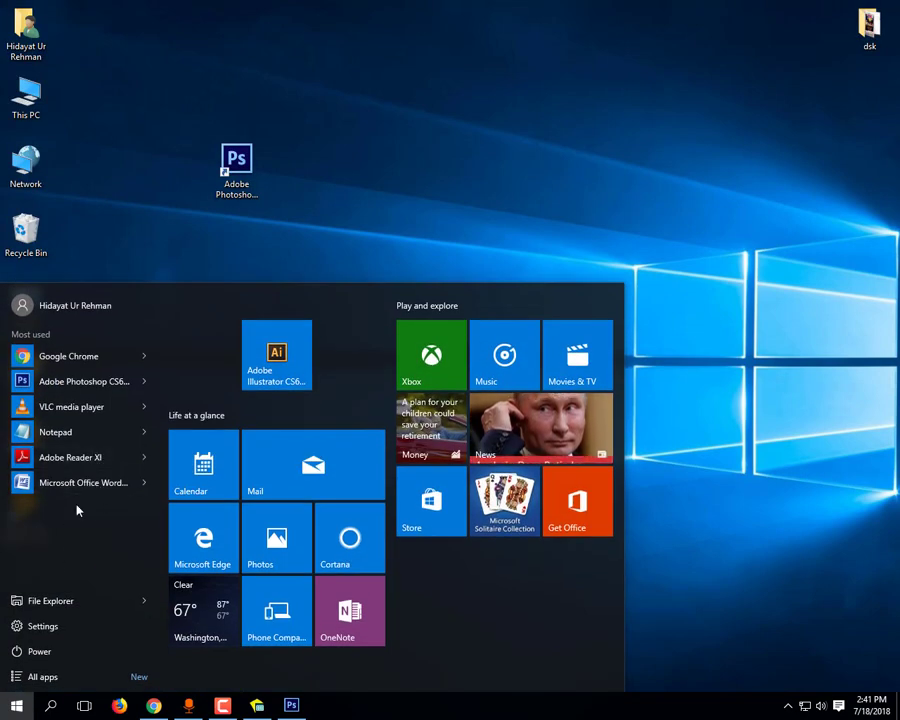
left_click(42, 677)
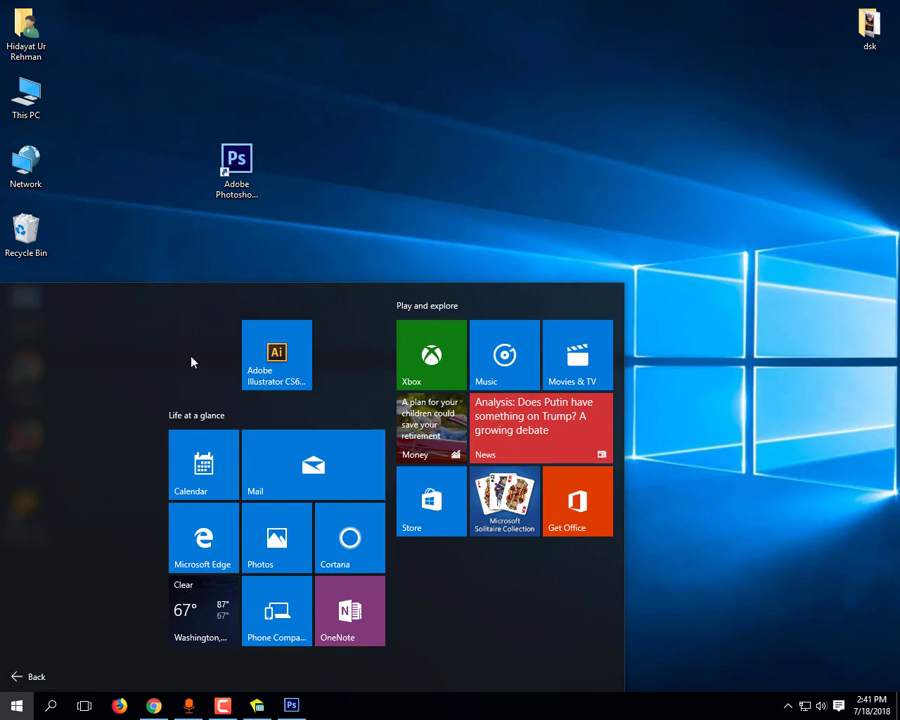
scroll(94, 388, "down", 2)
scroll(92, 392, "down", 2)
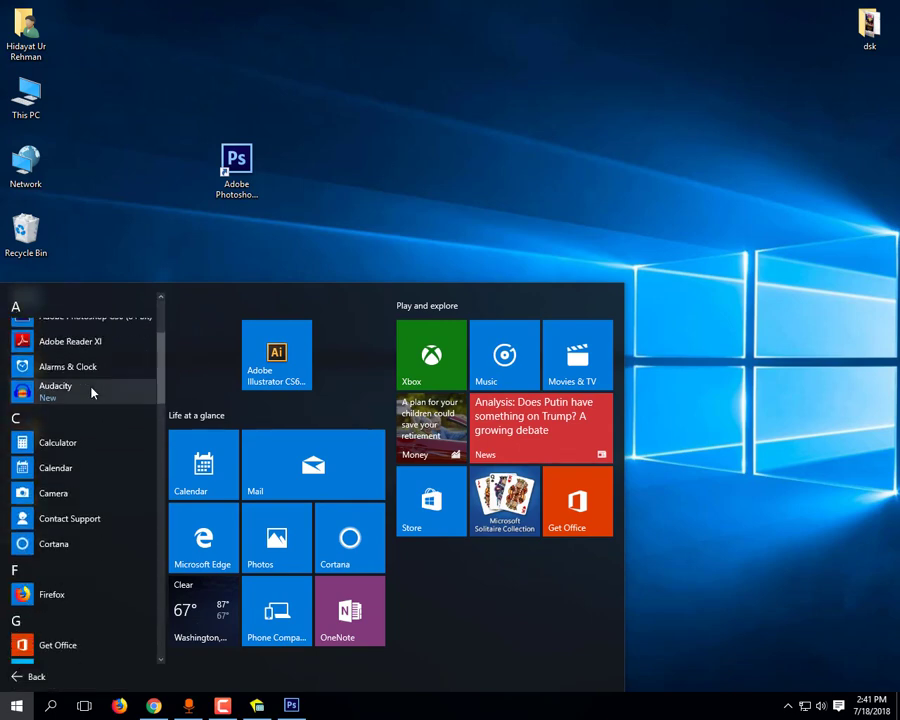
scroll(91, 391, "down", 2)
scroll(91, 391, "down", 4)
scroll(90, 393, "down", 1)
scroll(90, 393, "down", 3)
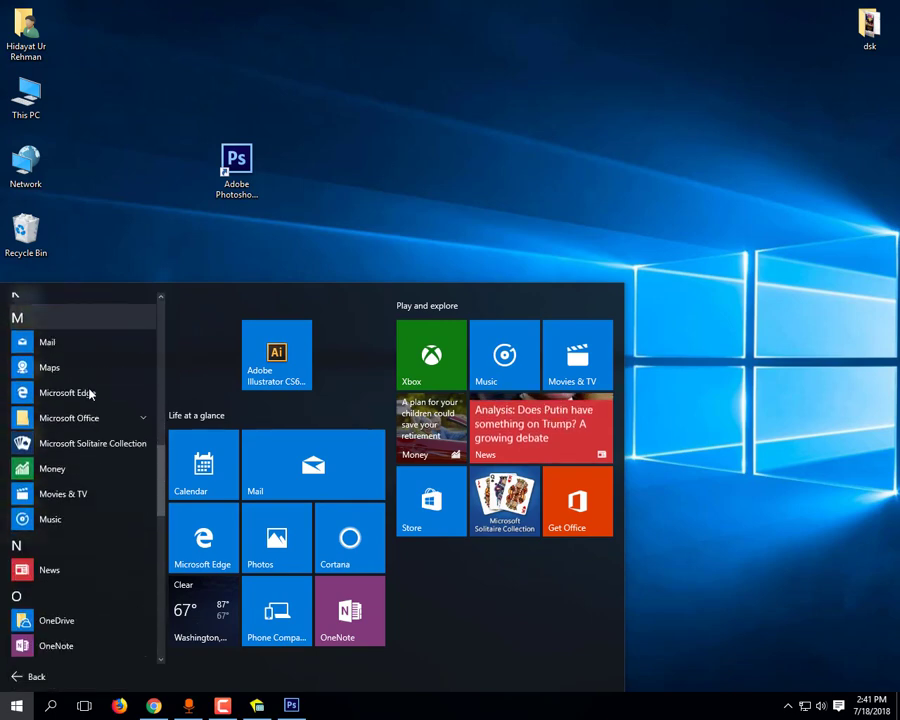
scroll(90, 393, "down", 1)
scroll(90, 395, "down", 2)
scroll(89, 397, "down", 1)
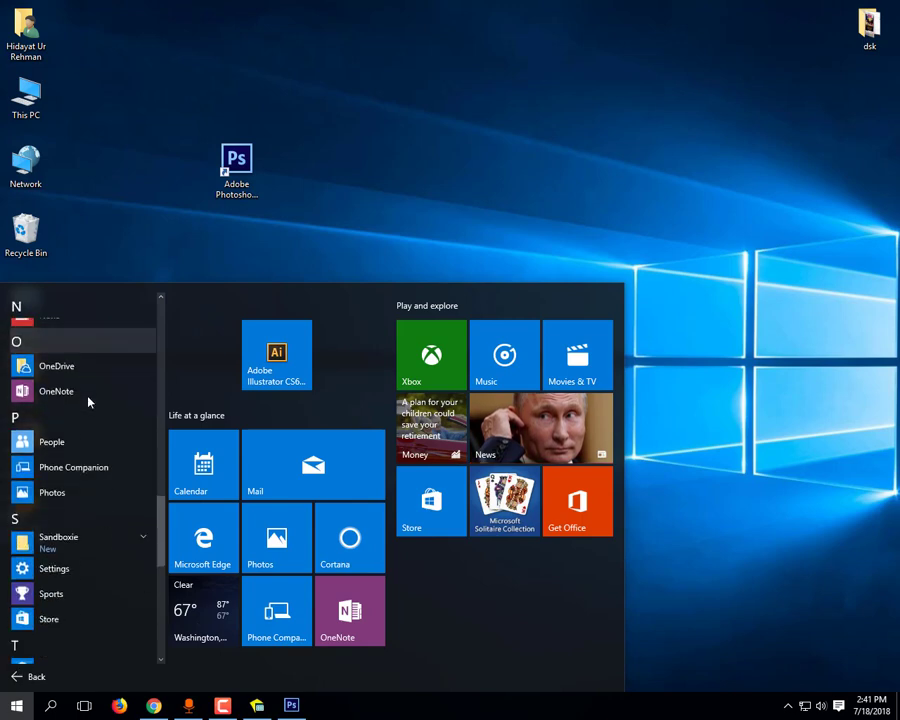
scroll(88, 400, "down", 2)
scroll(88, 400, "down", 2)
scroll(88, 402, "down", 2)
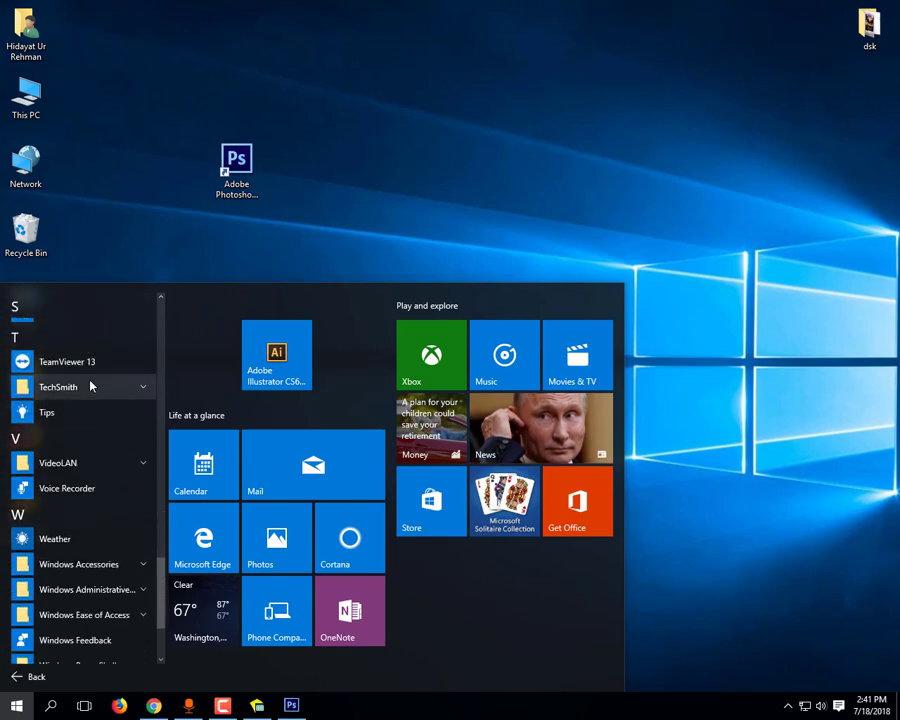
Drag TeamViewer 13 onto the desktop next to the Photoshop shortcut.
mouse_move(88, 361)
left_mouse_down()
mouse_move(157, 198)
mouse_move(165, 235)
left_mouse_up()
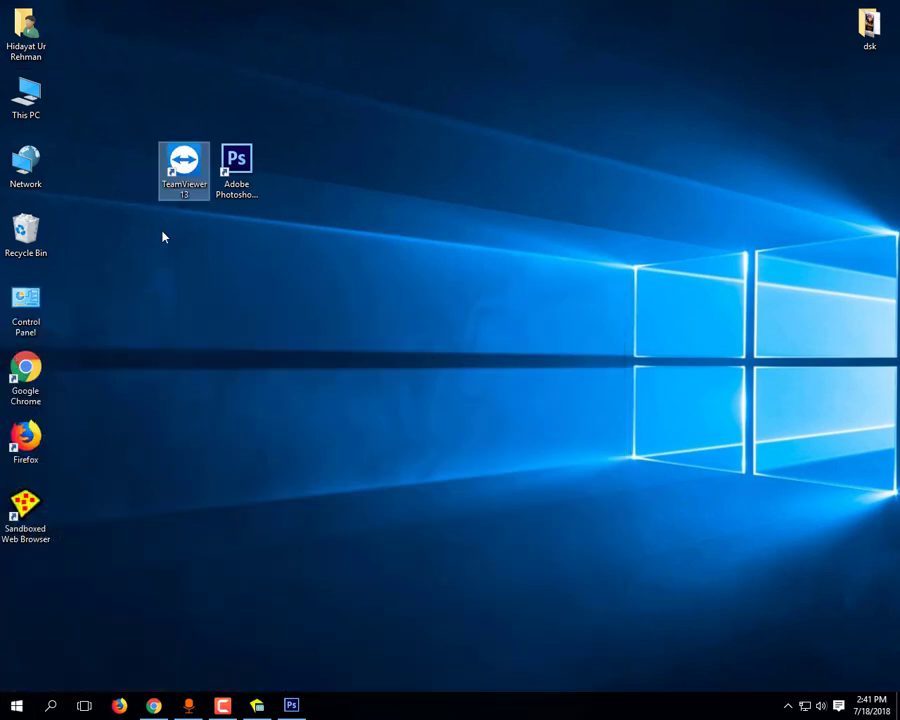
left_click_drag(237, 165, 289, 165)
left_click(197, 160)
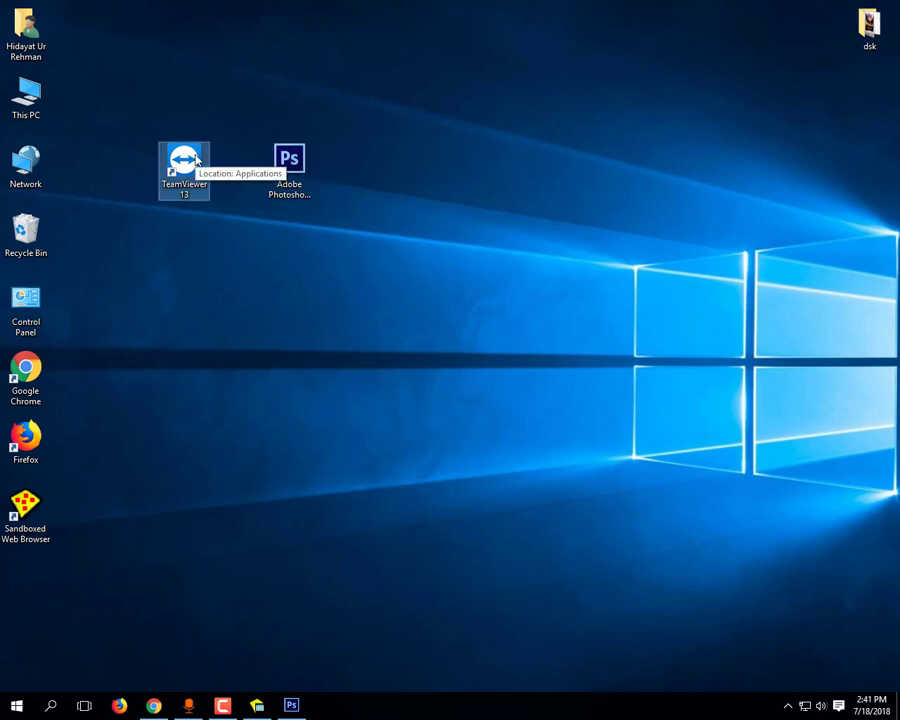
Launch TeamViewer 13 from its shortcut and drag its restored window to the right.
double_click(197, 160)
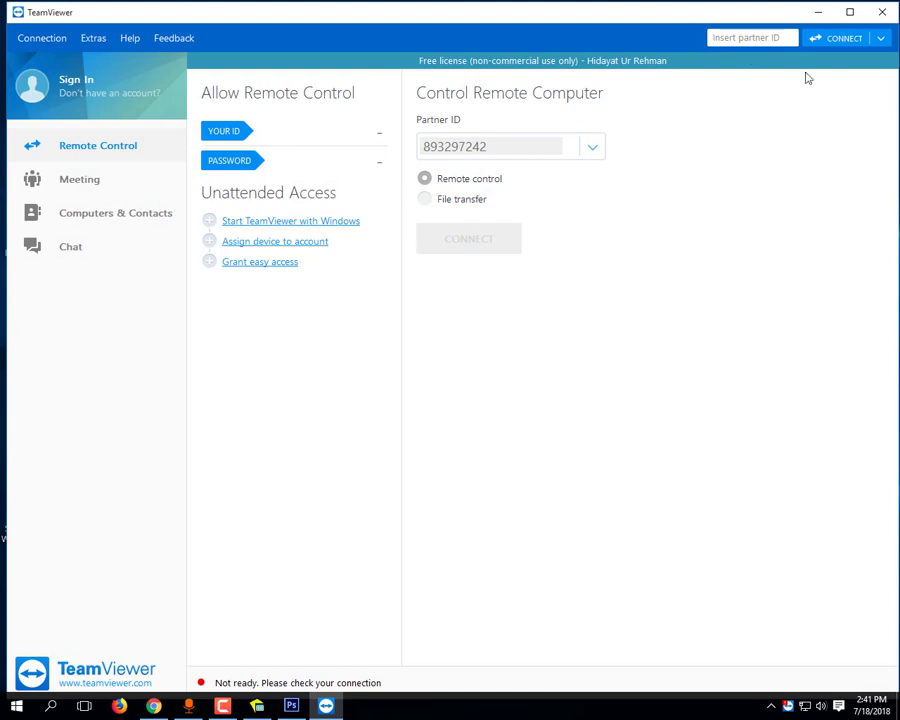
left_click(858, 8)
double_click(320, 6)
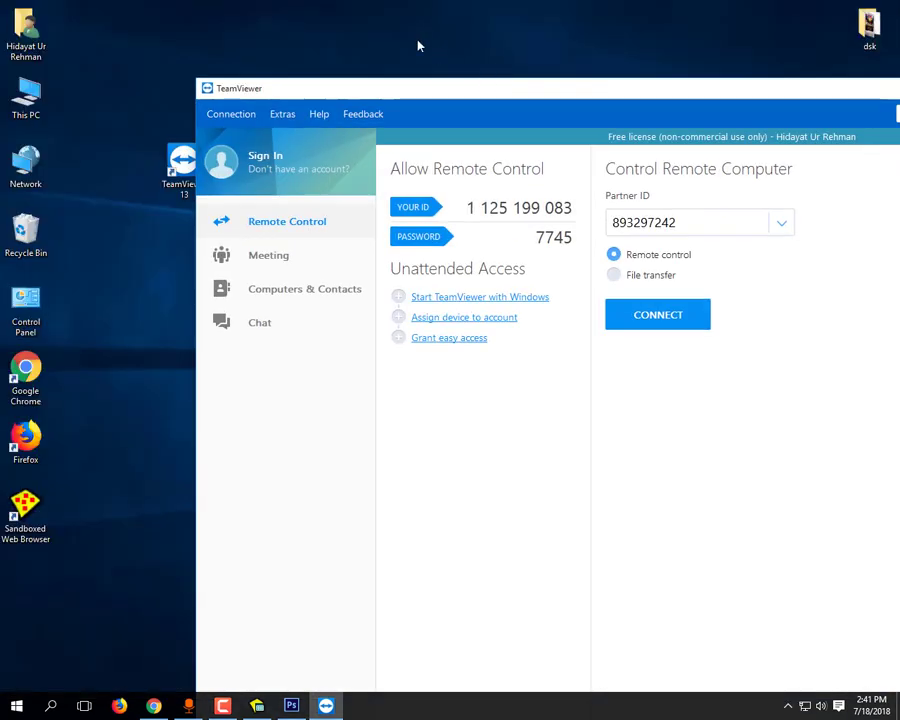
left_click_drag(378, 94, 528, 94)
right_click(170, 166)
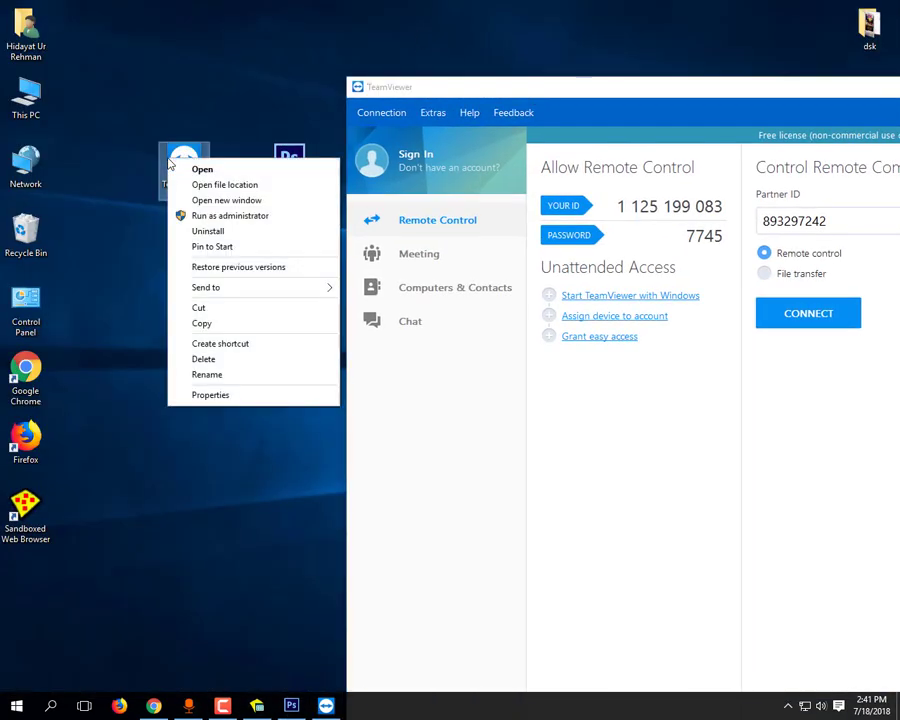
left_click(145, 188)
left_click_drag(432, 88, 566, 110)
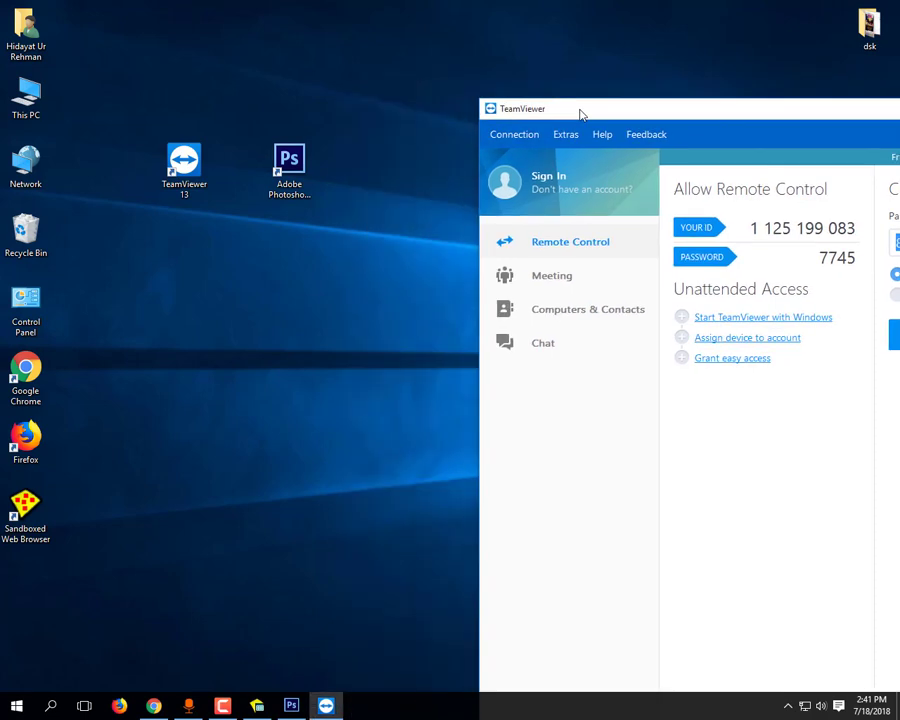
Drop the TeamViewer shortcut onto DefaultBox, confirm Run Sandboxed, and move the new window down.
left_click(257, 705)
left_click_drag(184, 165, 215, 275)
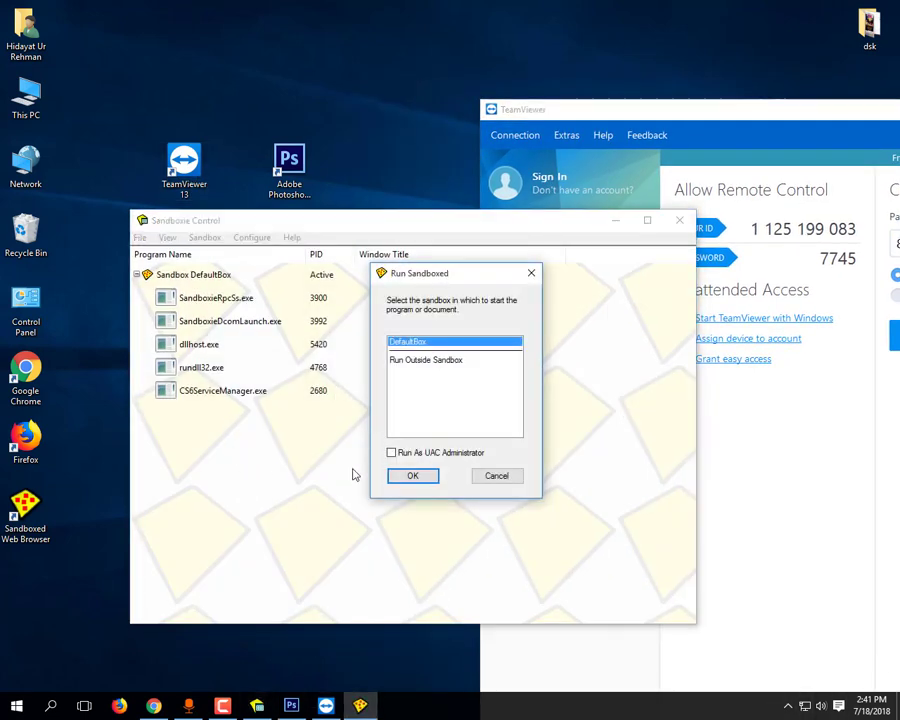
left_click(410, 472)
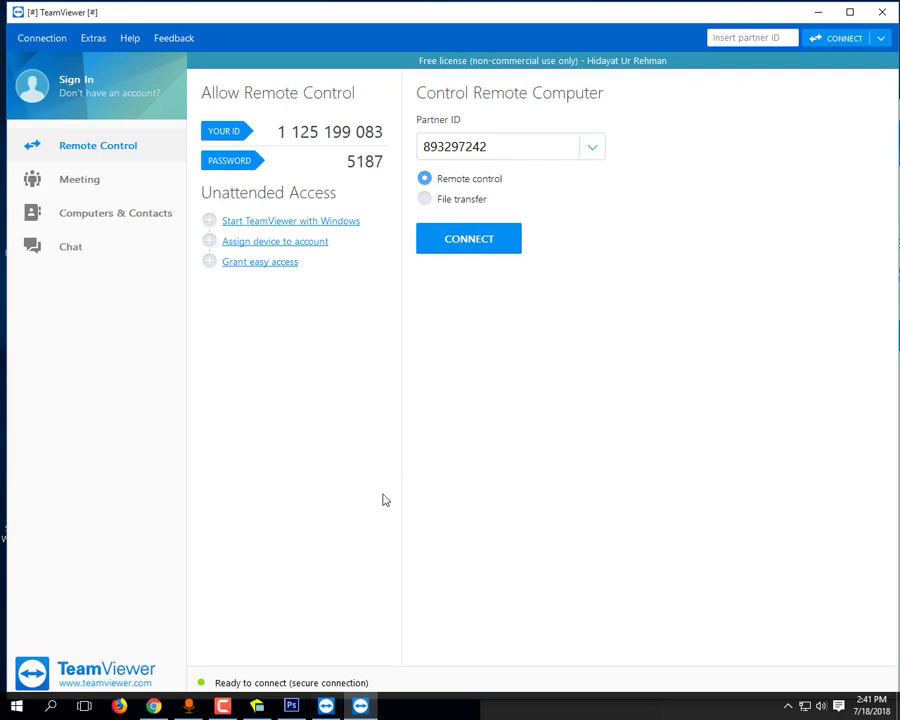
left_click_drag(435, 5, 437, 175)
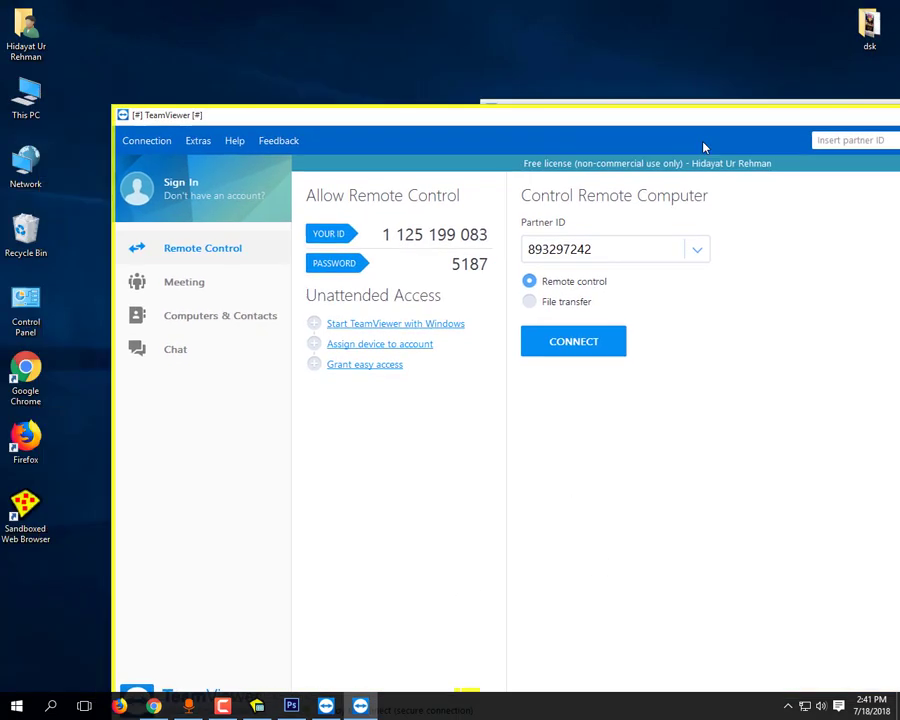
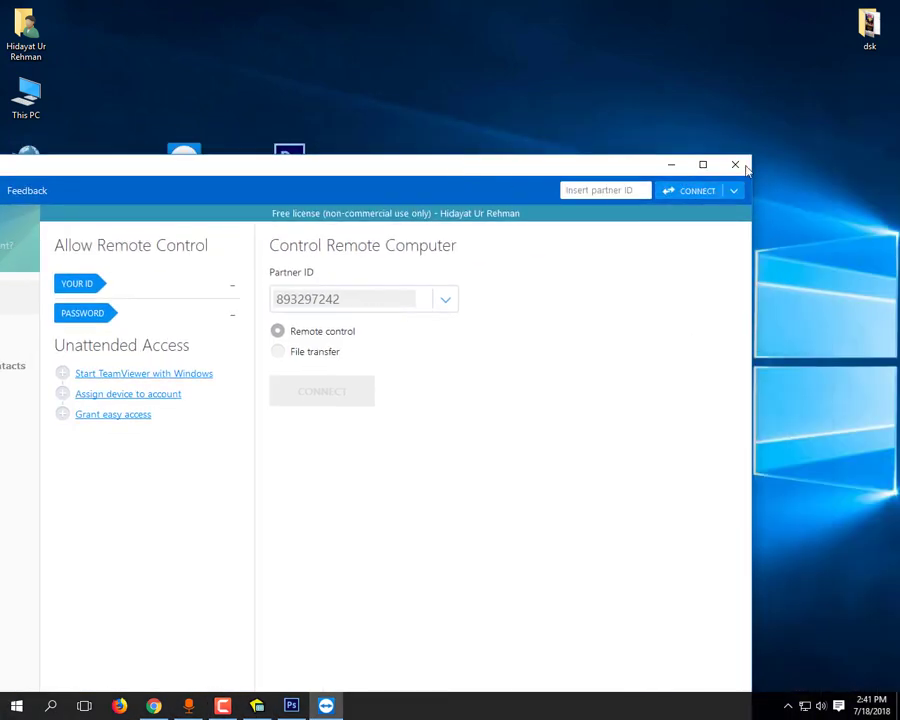
Close the sandboxed TeamViewer window and launch Google Chrome with Run Sandboxed.
left_click(744, 167)
left_click_drag(498, 216, 633, 197)
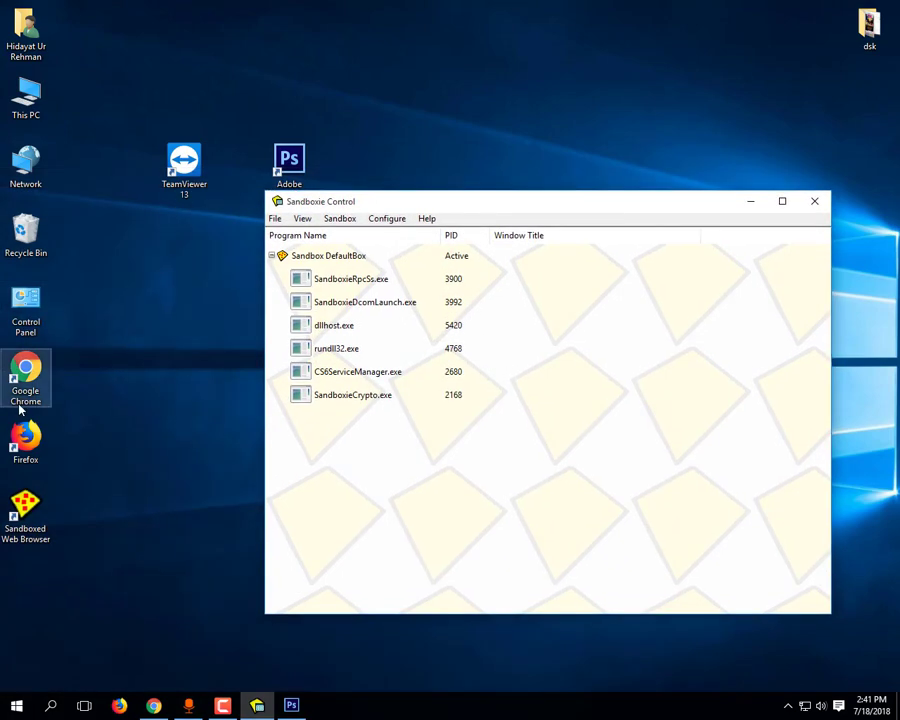
right_click(14, 395)
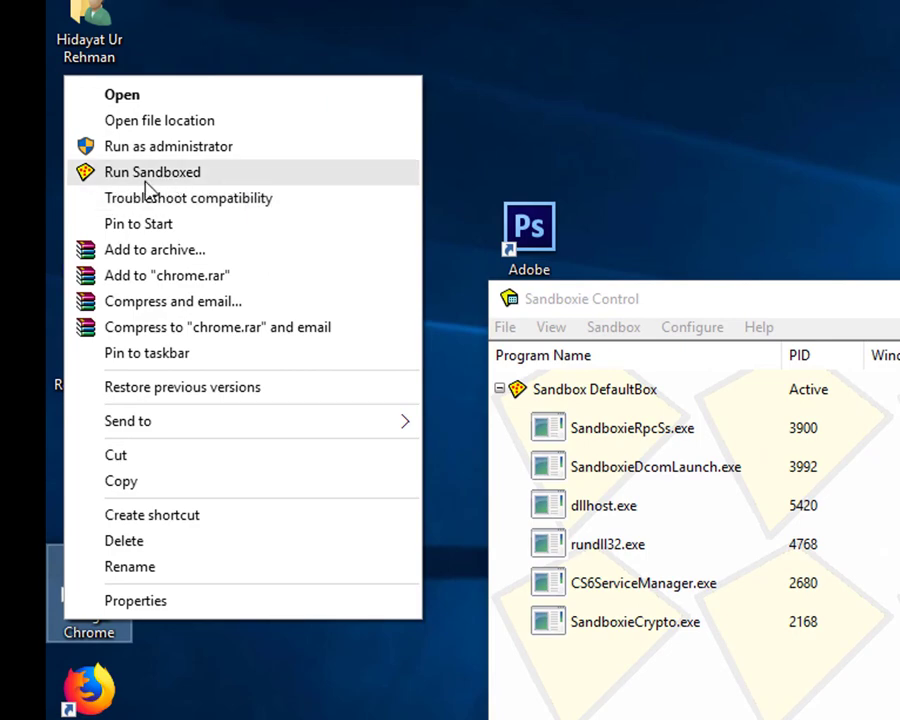
left_click(150, 175)
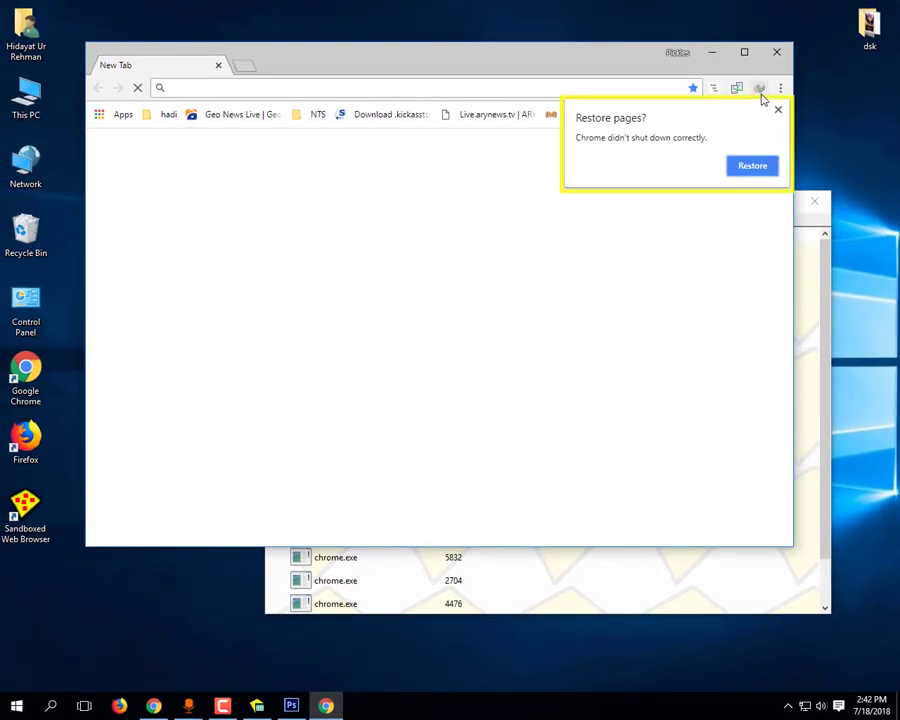
Close the sandboxed Chrome window and refresh the desktop.
left_click(776, 54)
right_click(287, 341)
left_click(330, 378)
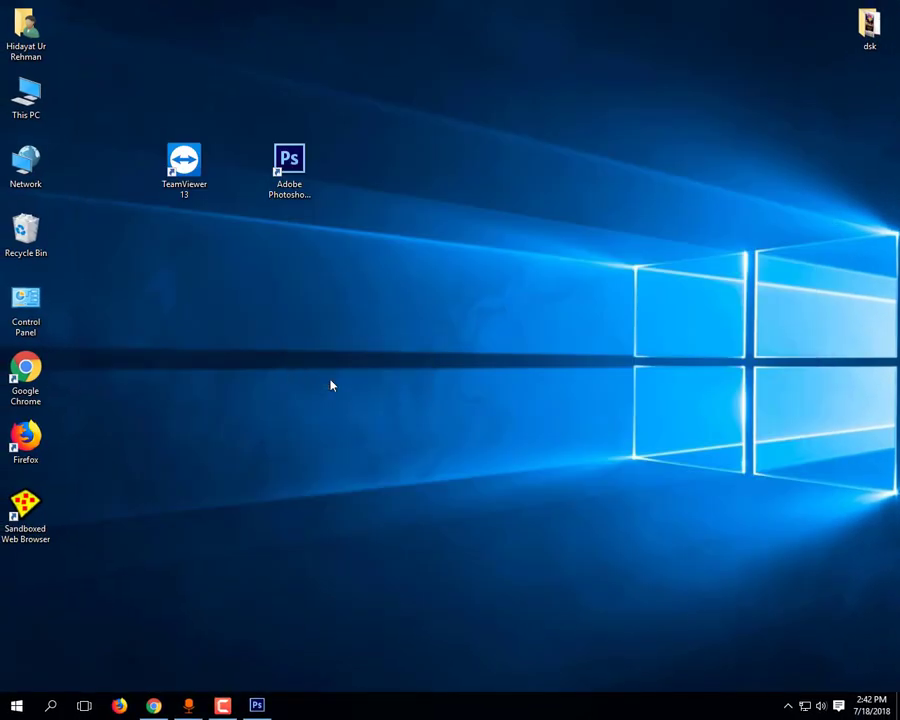